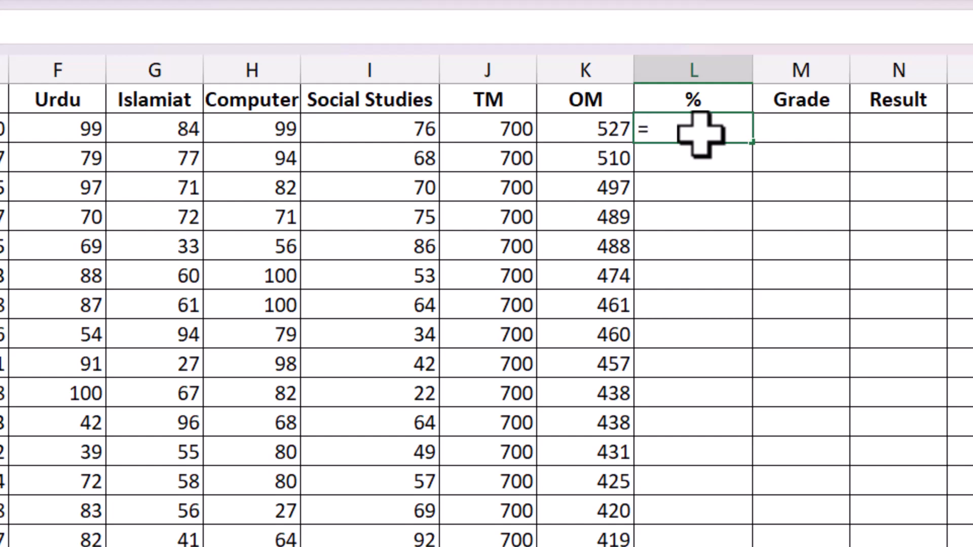
- Enter the formula =K2/J2*100 in L2 to compute the percentage, and fill it down the % column
{"action": "left_click", "coordinate": [569, 141]}
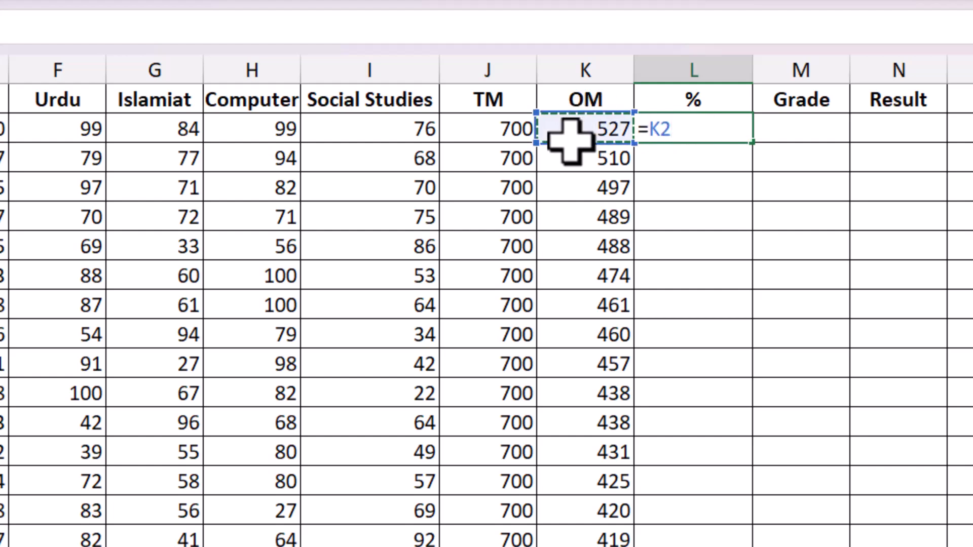
{"action": "type", "text": "/"}
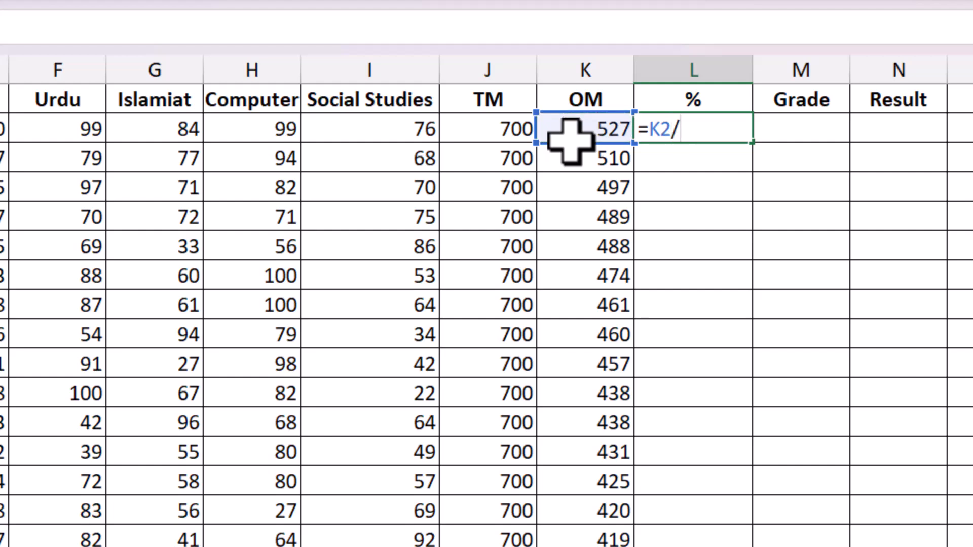
{"action": "left_click", "coordinate": [471, 135]}
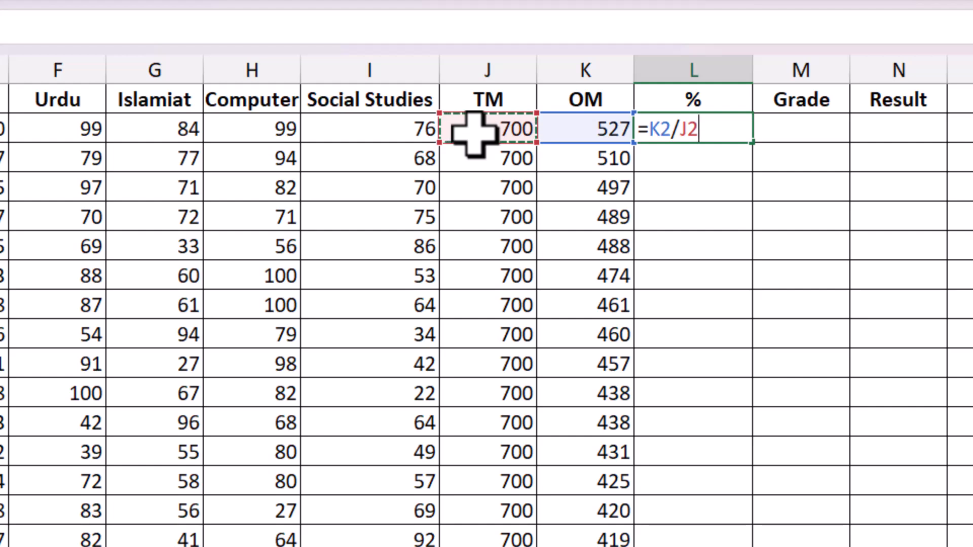
{"action": "type", "text": "*"}
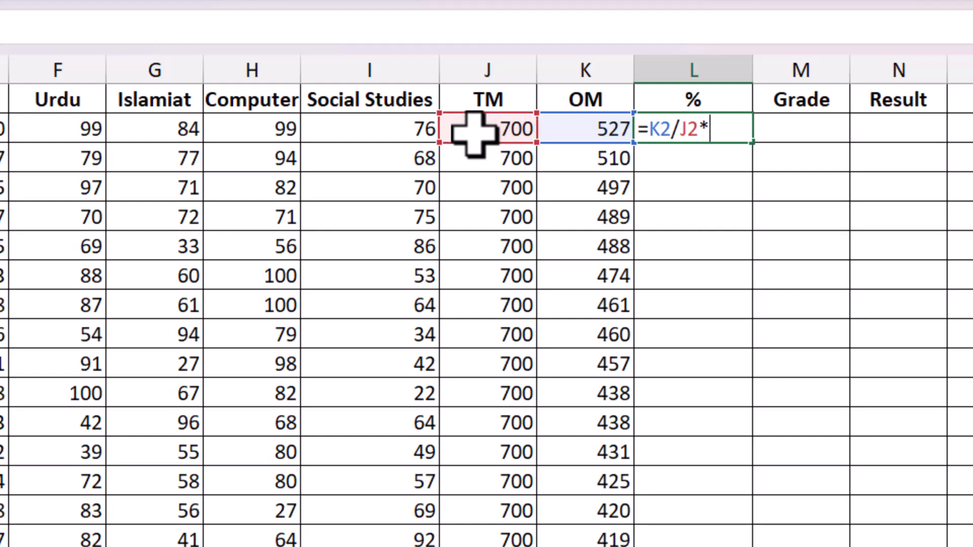
{"action": "type", "text": "100"}
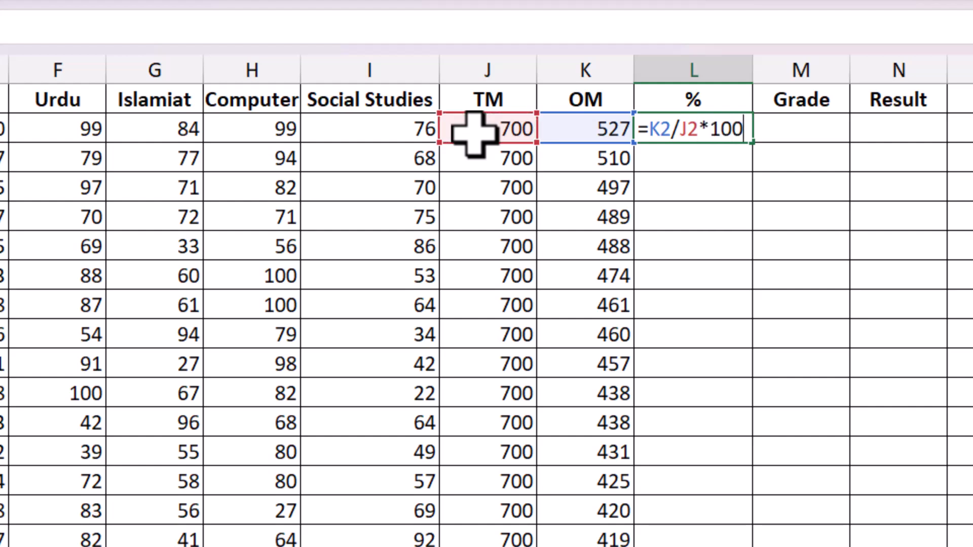
{"action": "key", "text": "Return"}
{"action": "left_click", "coordinate": [707, 132]}
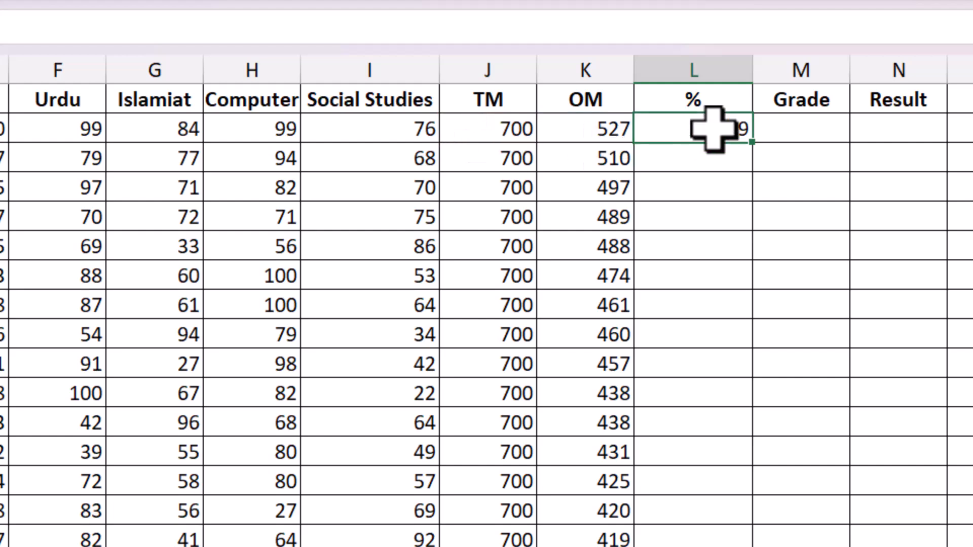
{"action": "double_click", "coordinate": [753, 146]}
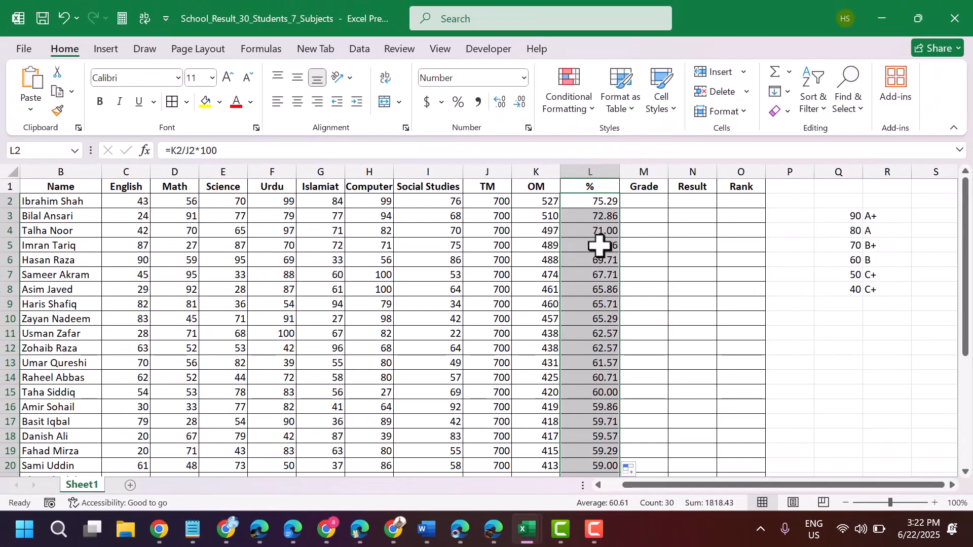
- Start a nested IF grade formula in M2 that returns "A+" when L2 is above 90
{"action": "left_click", "coordinate": [648, 203]}
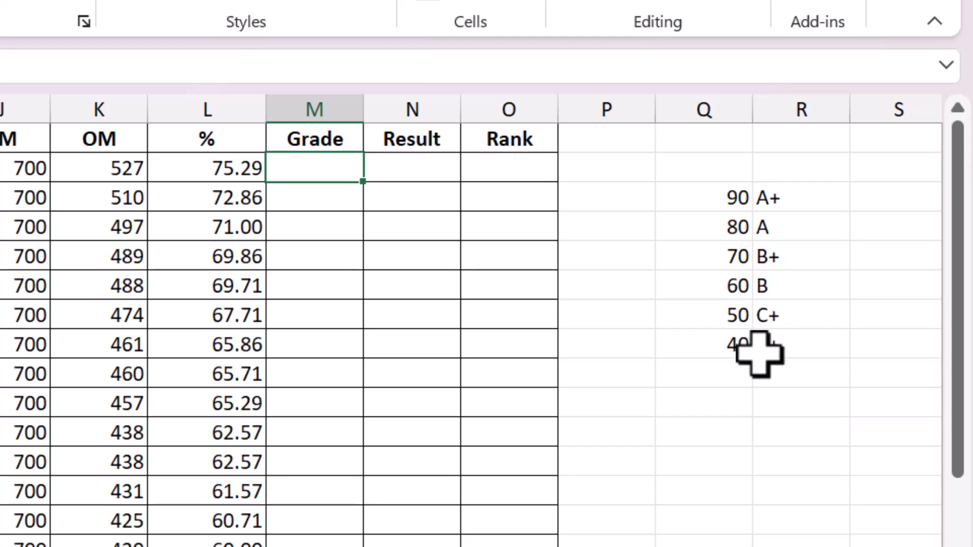
{"action": "double_click", "coordinate": [314, 172]}
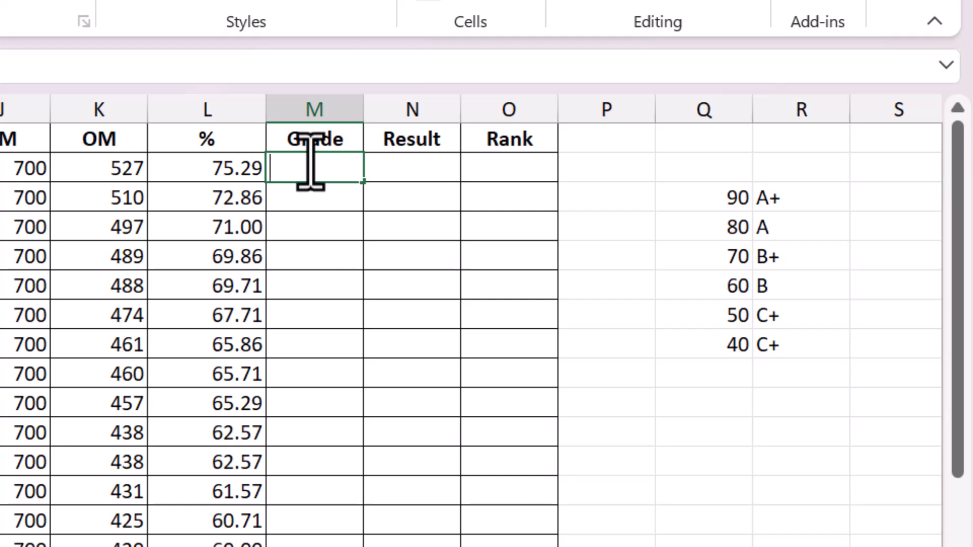
{"action": "type", "text": "=if"}
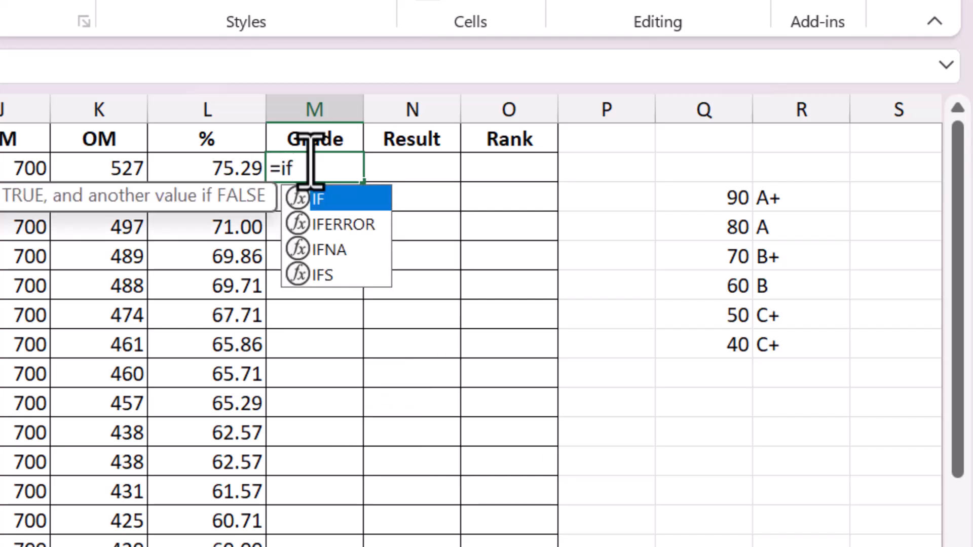
{"action": "double_click", "coordinate": [319, 202]}
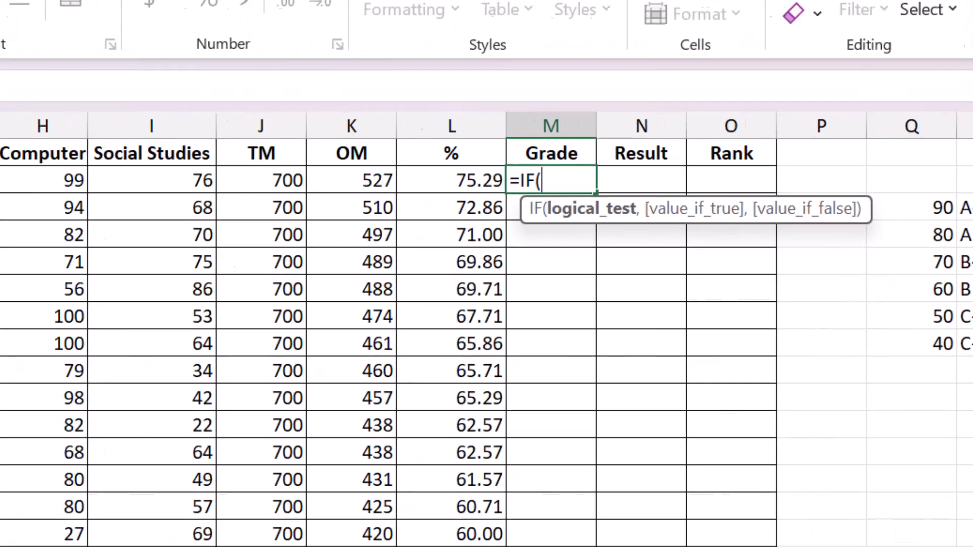
{"action": "left_click", "coordinate": [134, 119]}
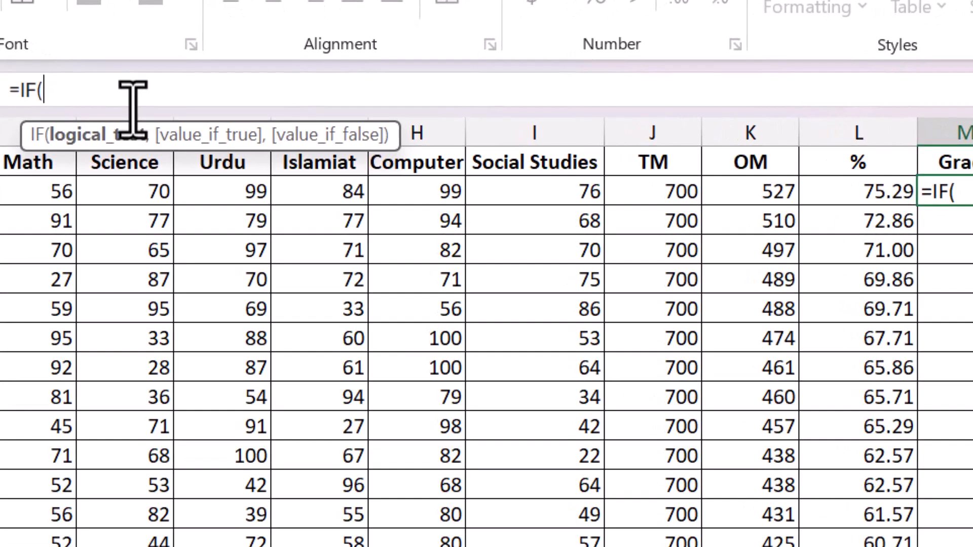
{"action": "left_click", "coordinate": [852, 199]}
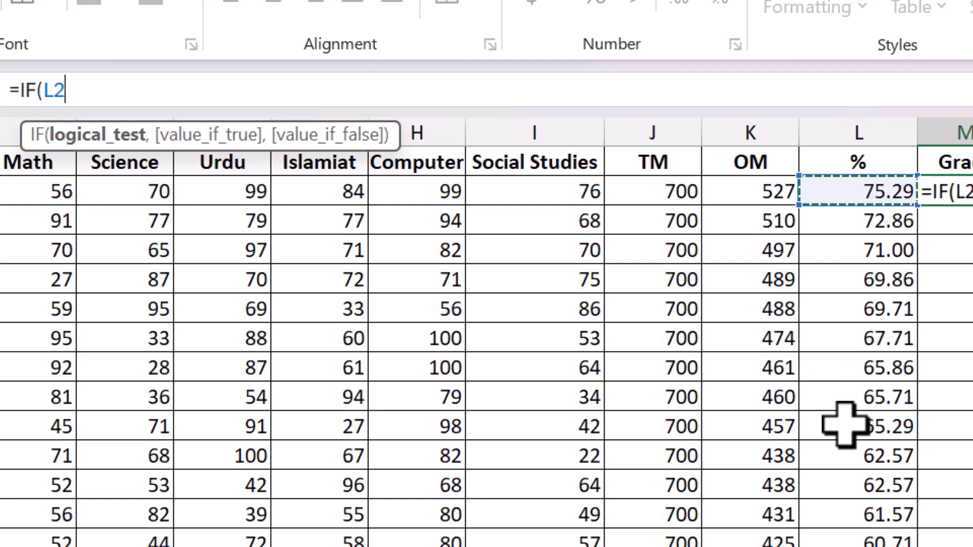
{"action": "type", "text": ">"}
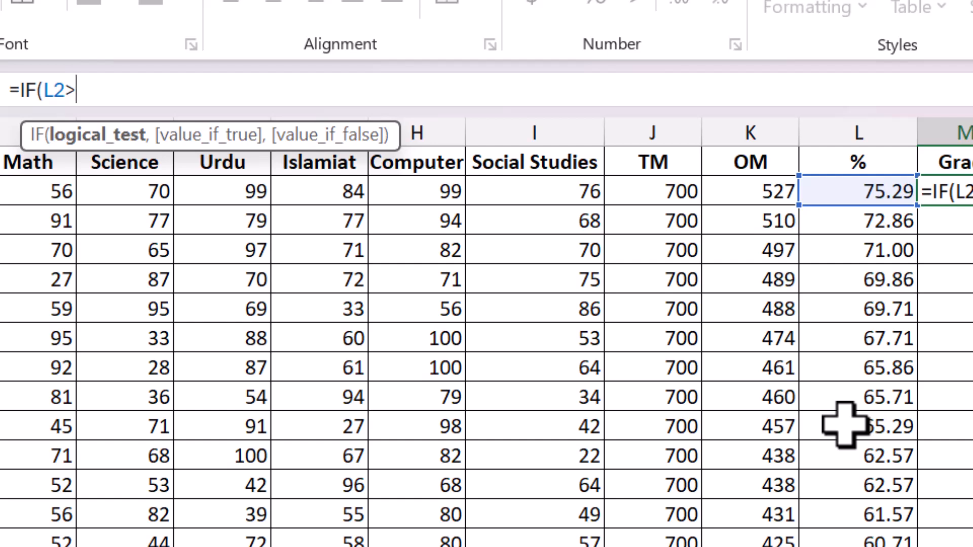
{"action": "type", "text": "90,"}
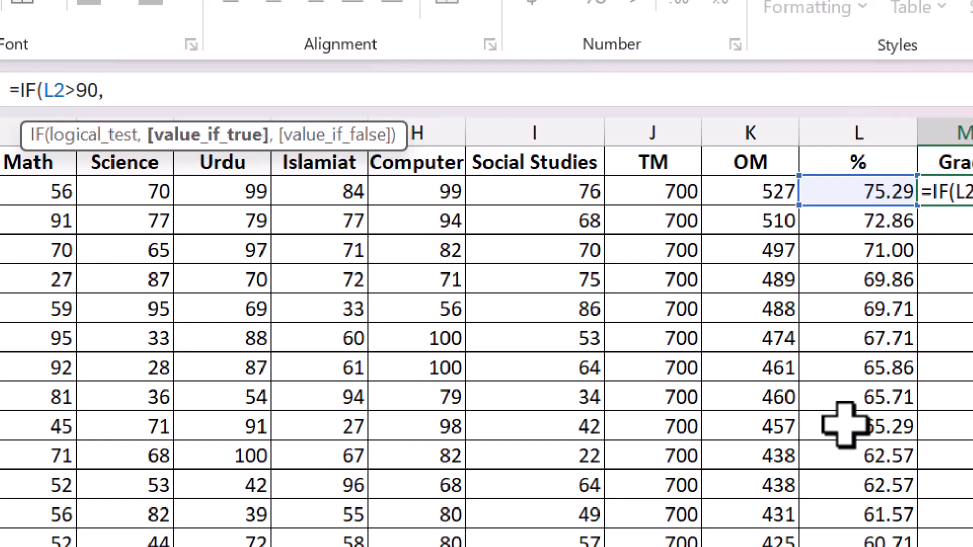
{"action": "type", "text": "\"A"}
{"action": "type", "text": "+\","}
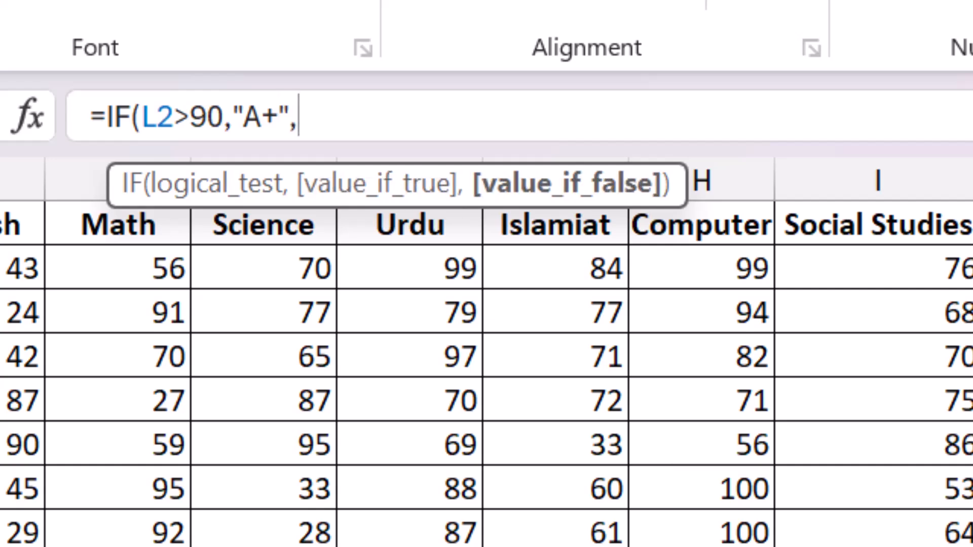
{"action": "type", "text": "if"}
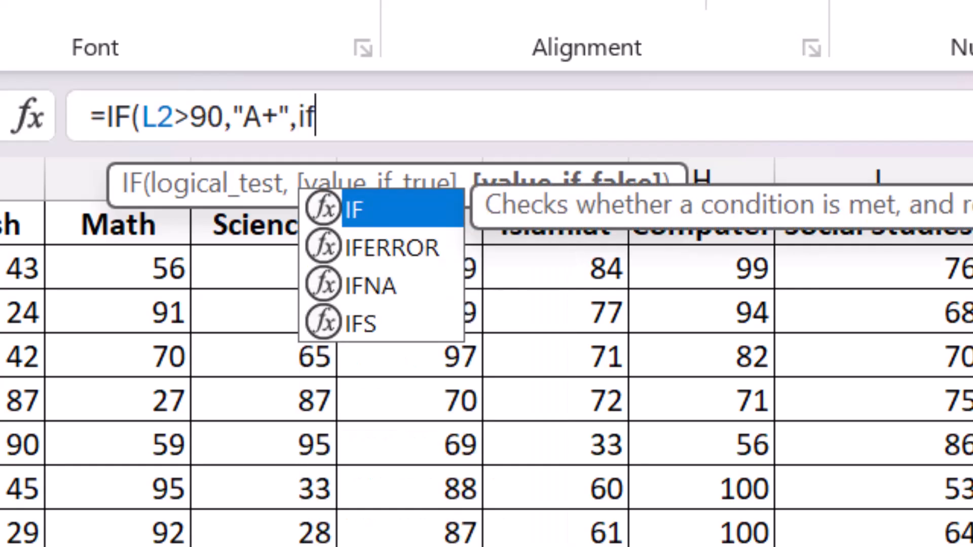
- Nest a second IF in the grade formula returning "A" when L2 is above 80
{"action": "key", "text": "Tab"}
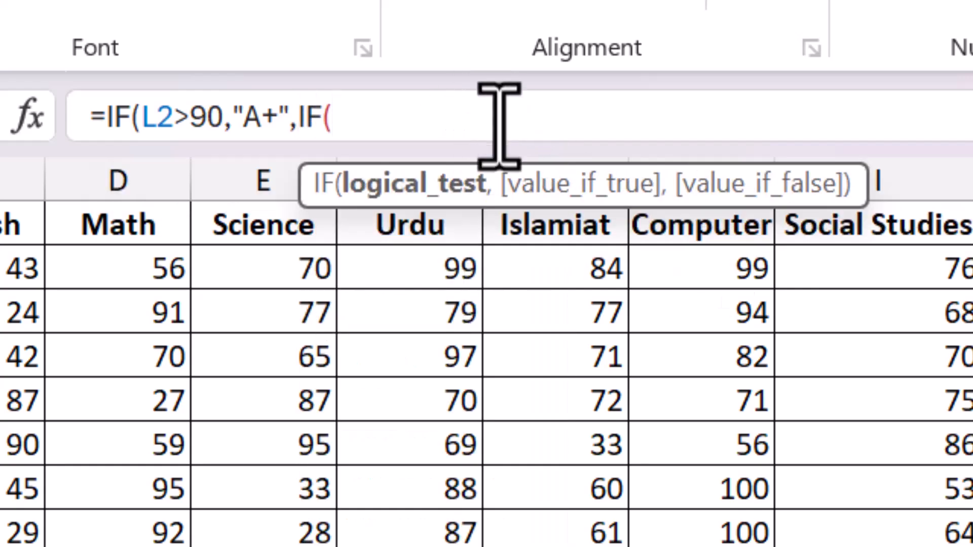
{"action": "type", "text": "l"}
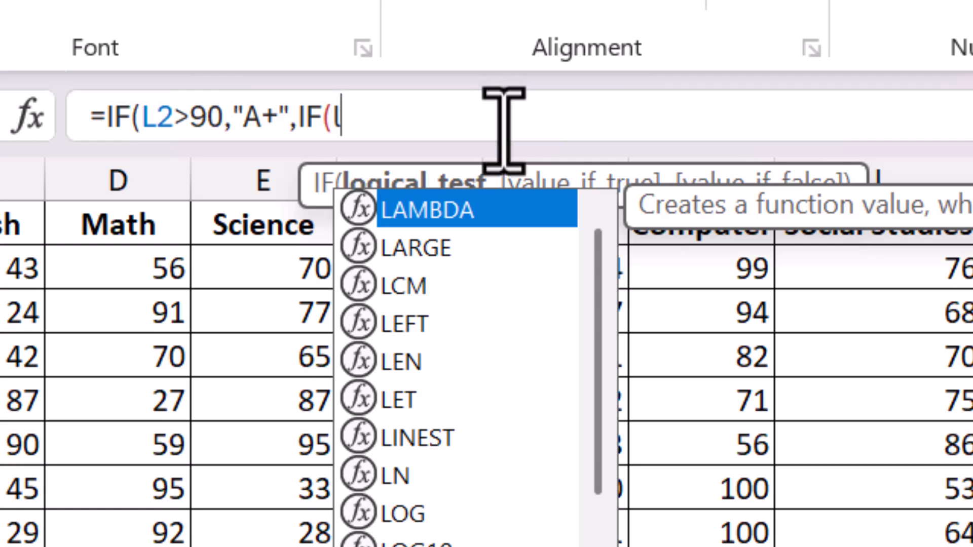
{"action": "key", "text": "BackSpace"}
{"action": "type", "text": "L2"}
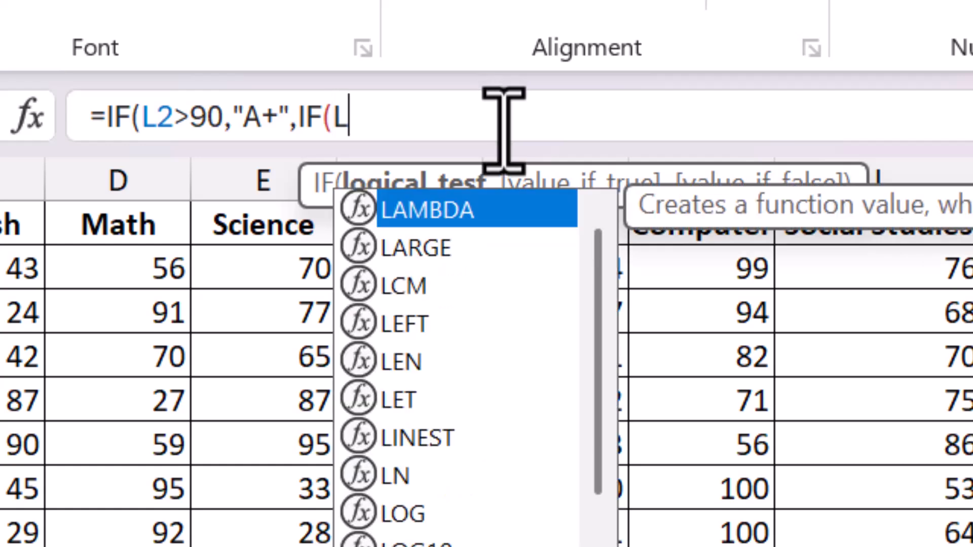
{"action": "type", "text": ">"}
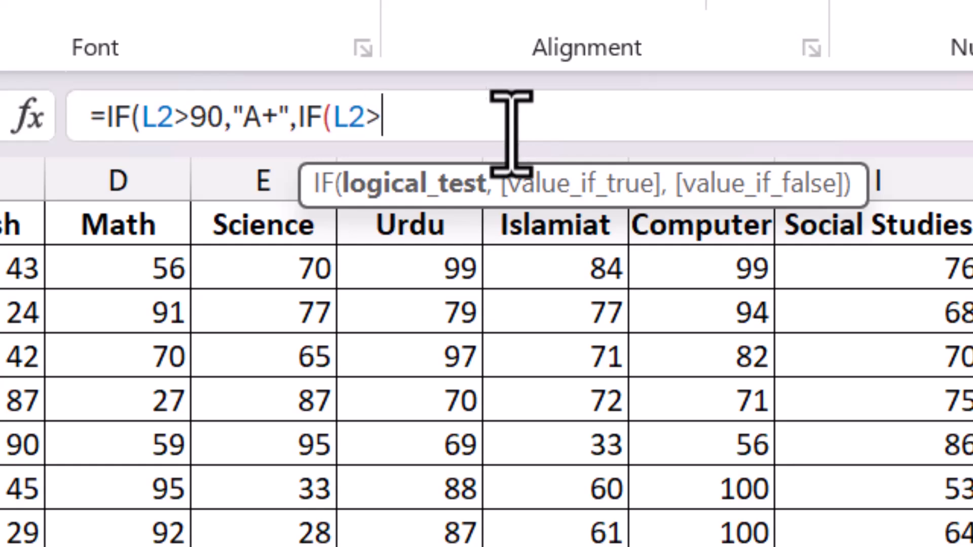
{"action": "type", "text": "8"}
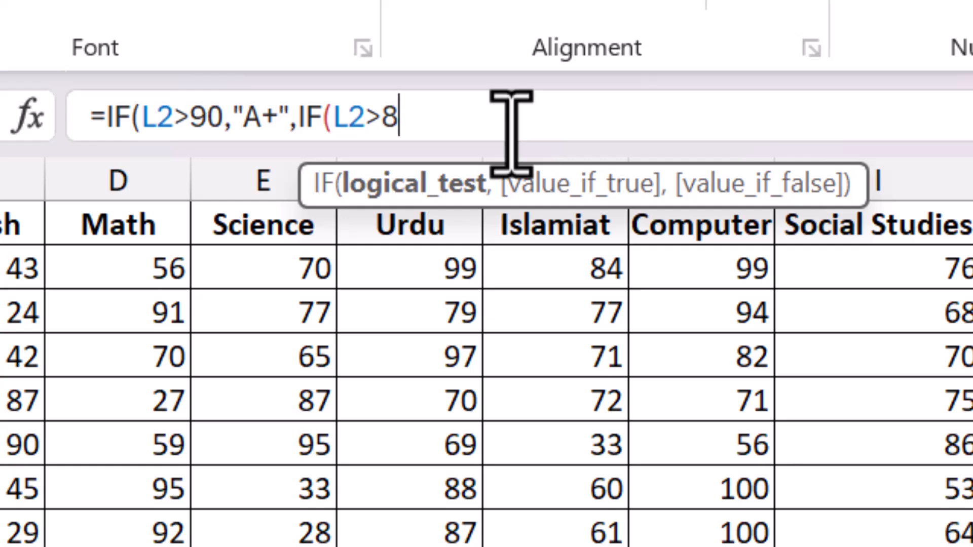
{"action": "type", "text": "0,\"a"}
{"action": "key", "text": "BackSpace"}
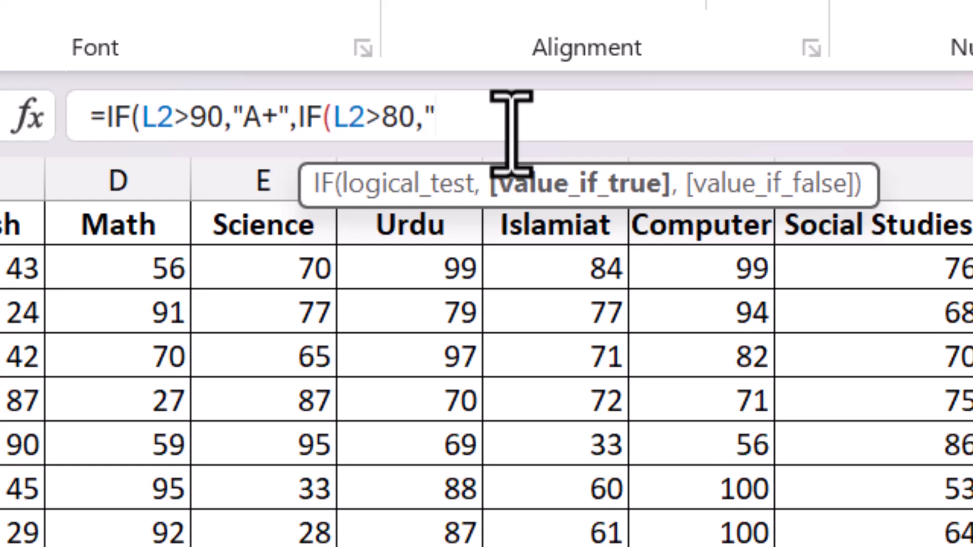
{"action": "type", "text": "A\""}
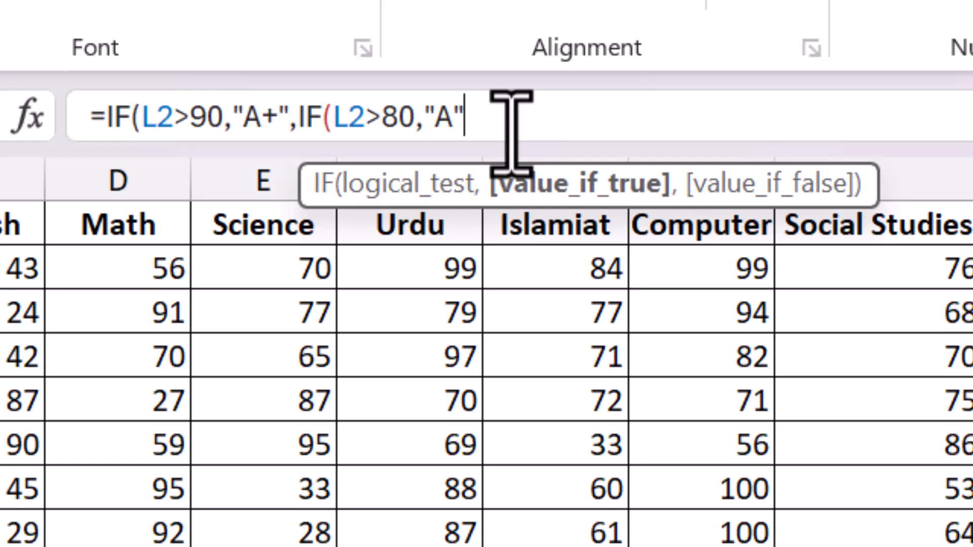
- Nest a third IF in the grade formula returning "B+" when L2 is above 70
{"action": "type", "text": ",IF"}
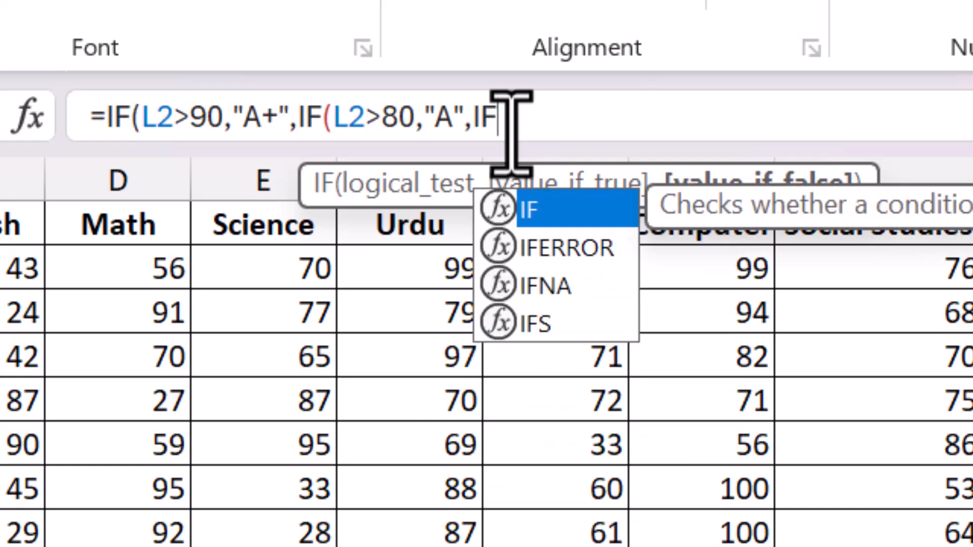
{"action": "double_click", "coordinate": [535, 208]}
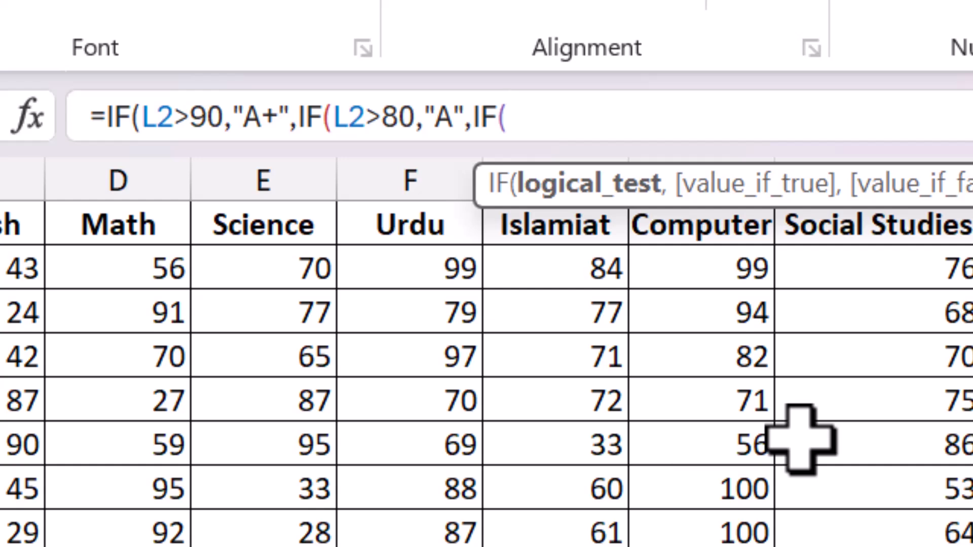
{"action": "type", "text": "l2"}
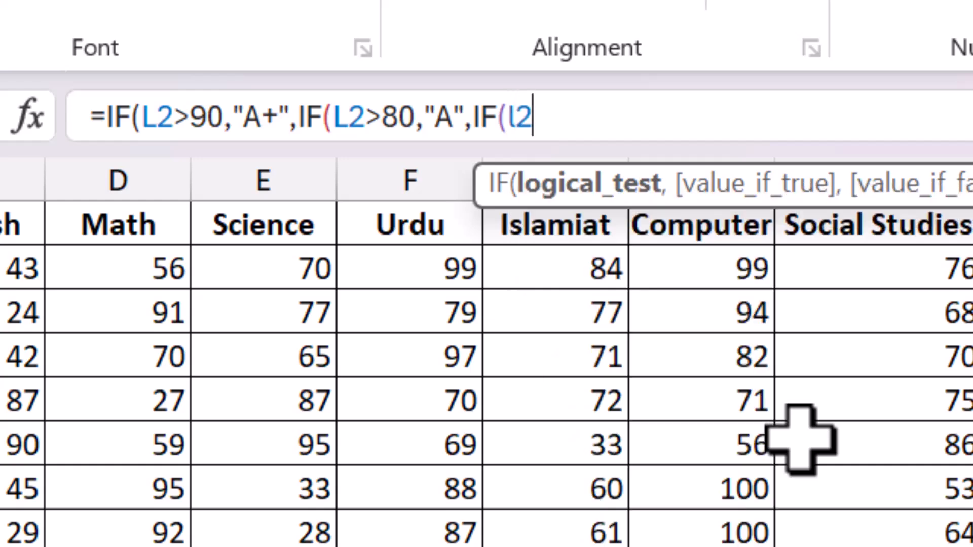
{"action": "type", "text": ">70"}
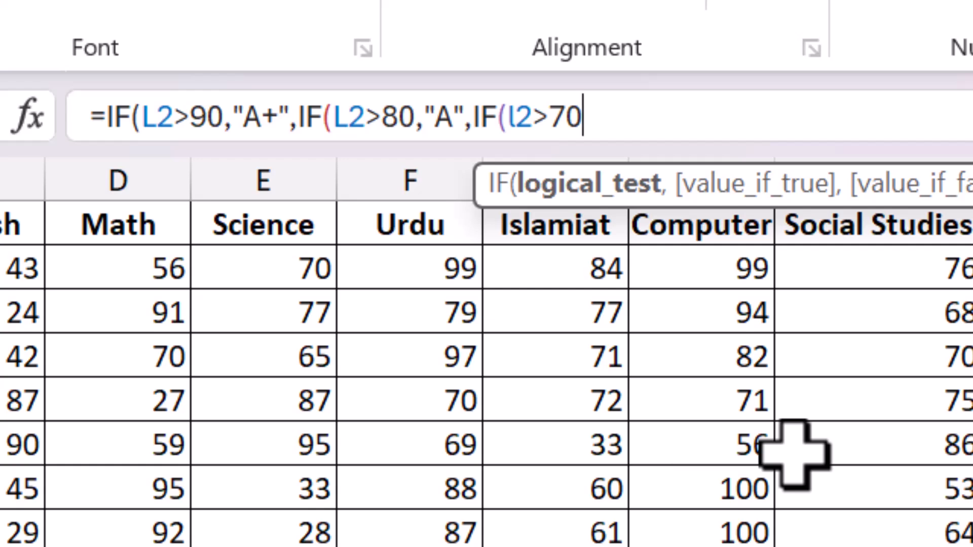
{"action": "type", "text": ",\"B"}
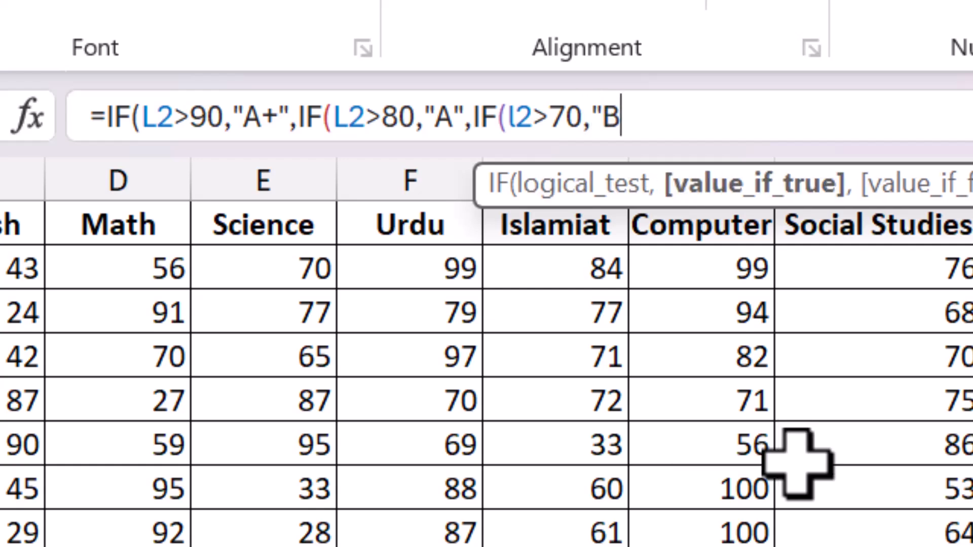
{"action": "type", "text": "+\","}
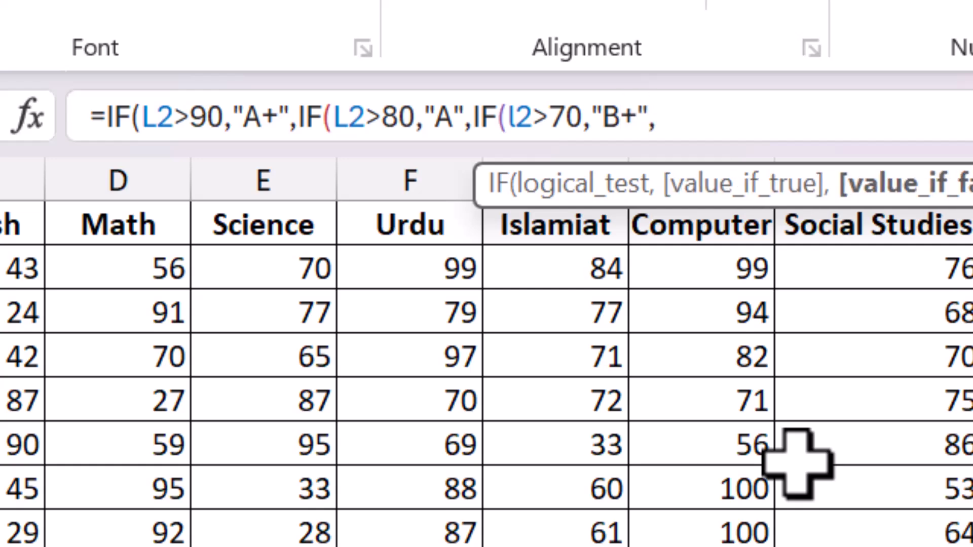
{"action": "type", "text": "if"}
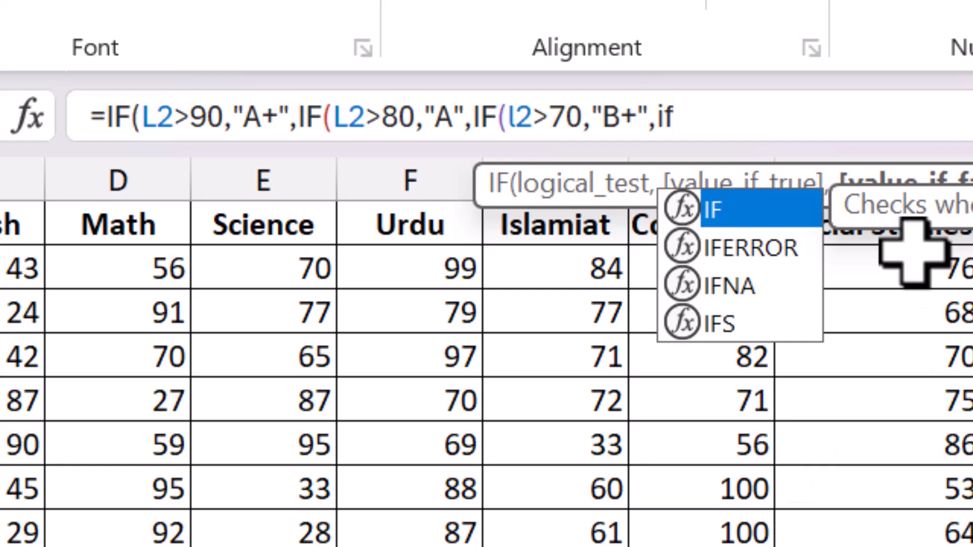
- Nest a fourth IF in the grade formula returning "B" when L2 is above 60
{"action": "double_click", "coordinate": [723, 217]}
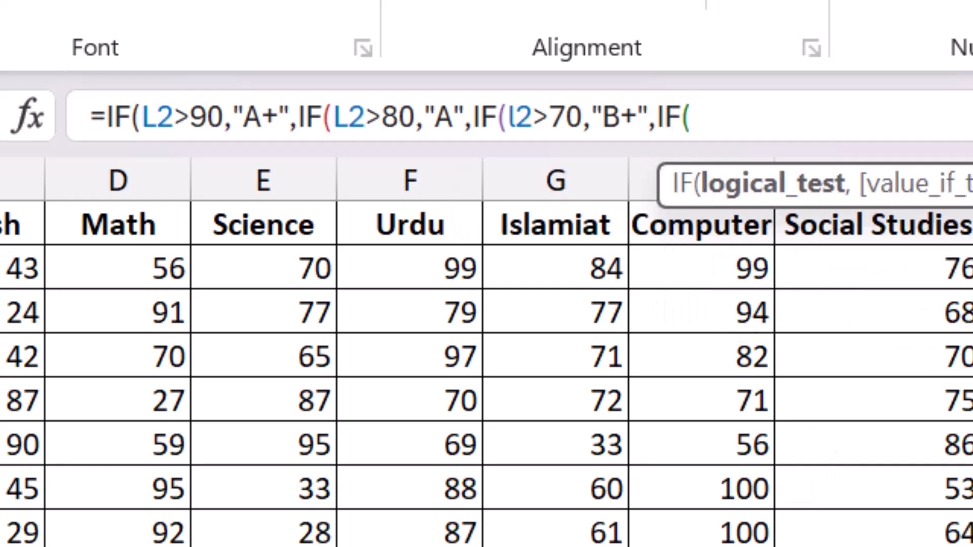
{"action": "type", "text": "l2>60,"}
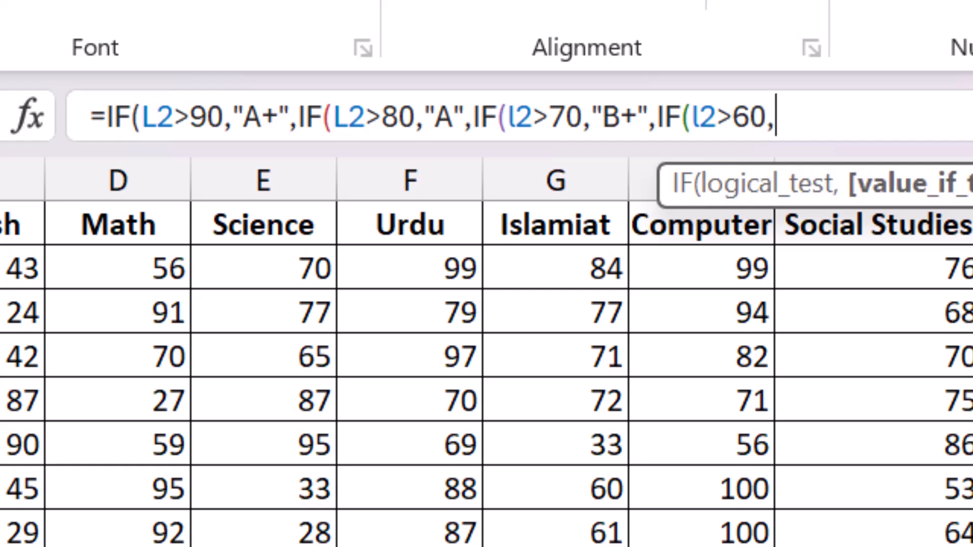
{"action": "type", "text": "\"B"}
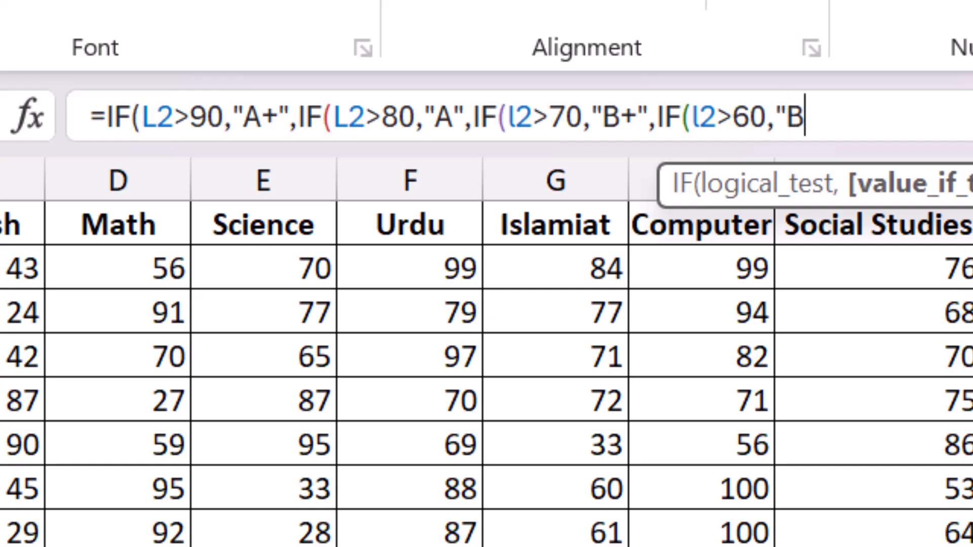
{"action": "type", "text": "\",if"}
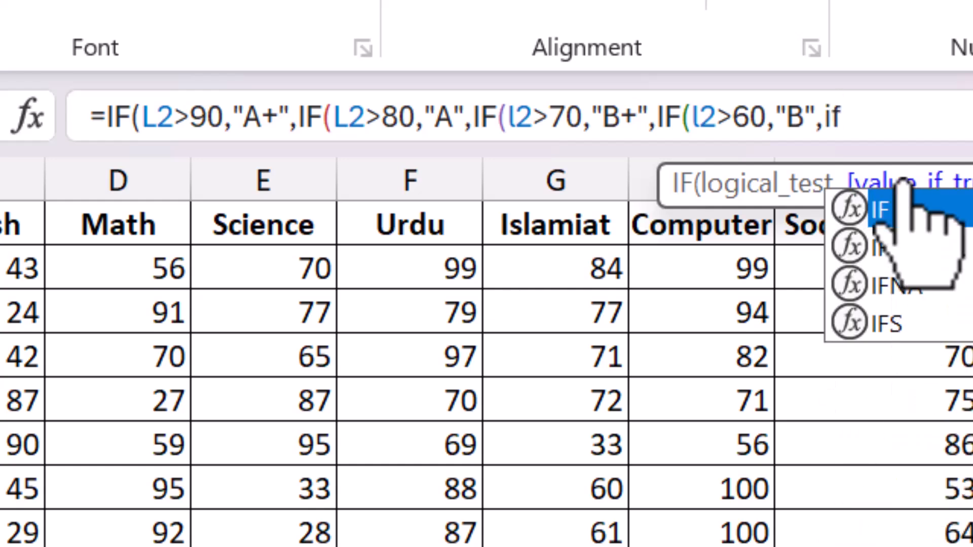
- Nest a fifth IF in the grade formula returning "C+" when L2 is above 50
{"action": "double_click", "coordinate": [907, 210]}
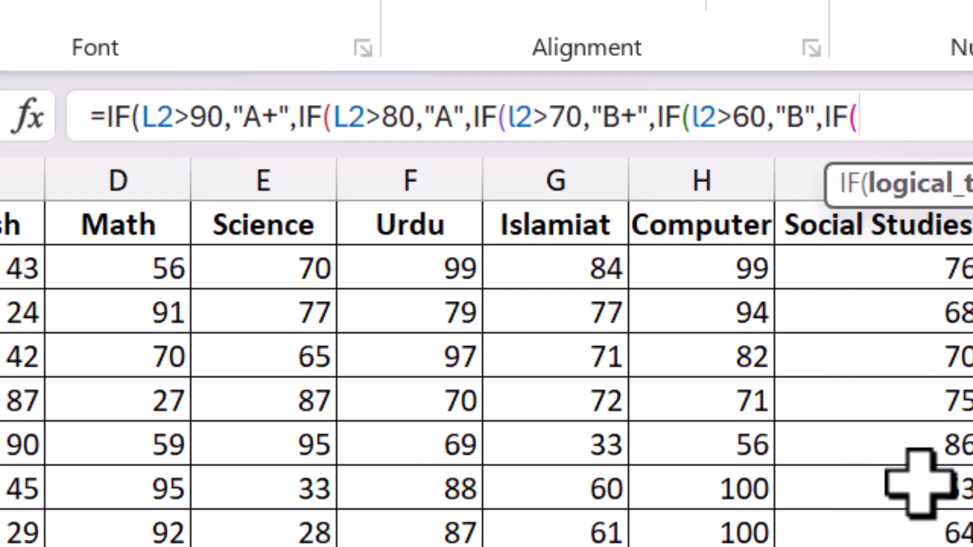
{"action": "type", "text": "l2"}
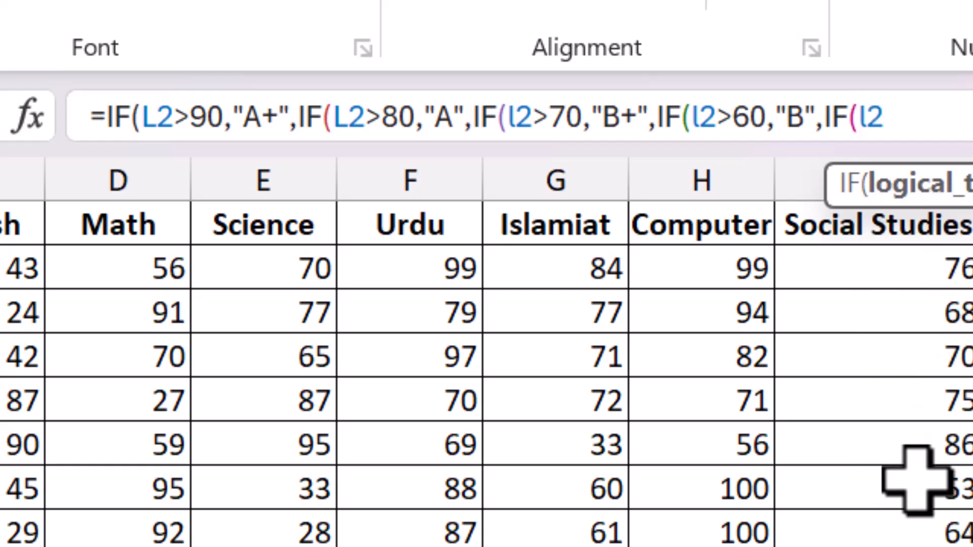
{"action": "type", "text": ">50"}
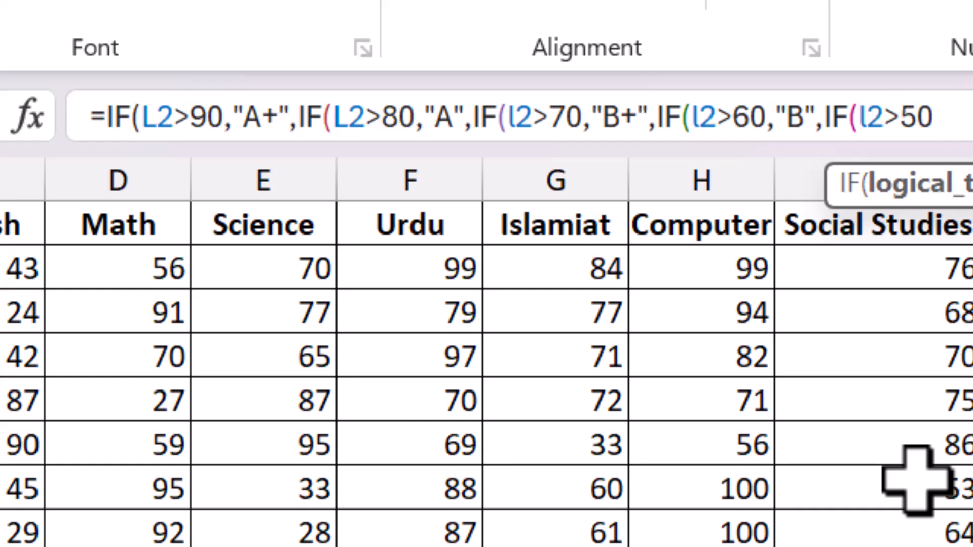
{"action": "type", "text": ","}
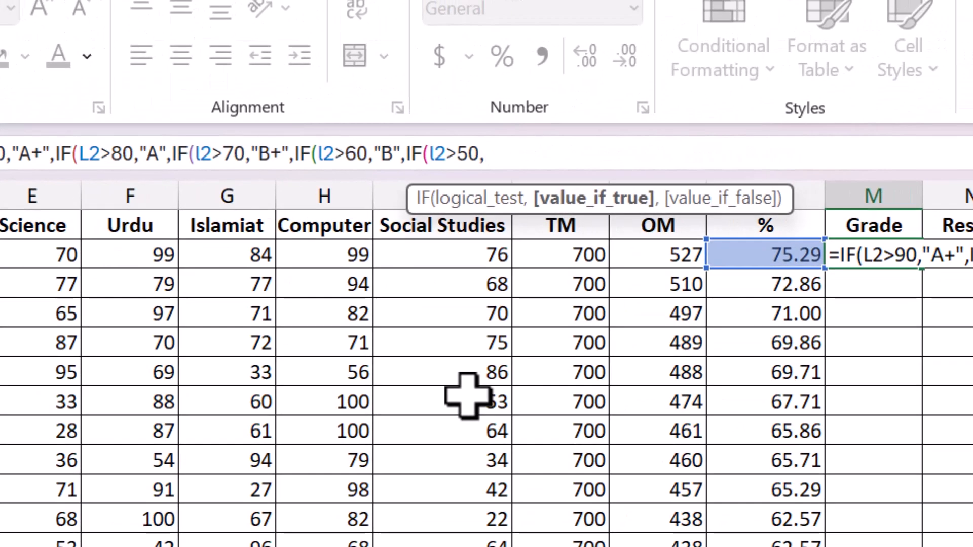
{"action": "type", "text": "\"C"}
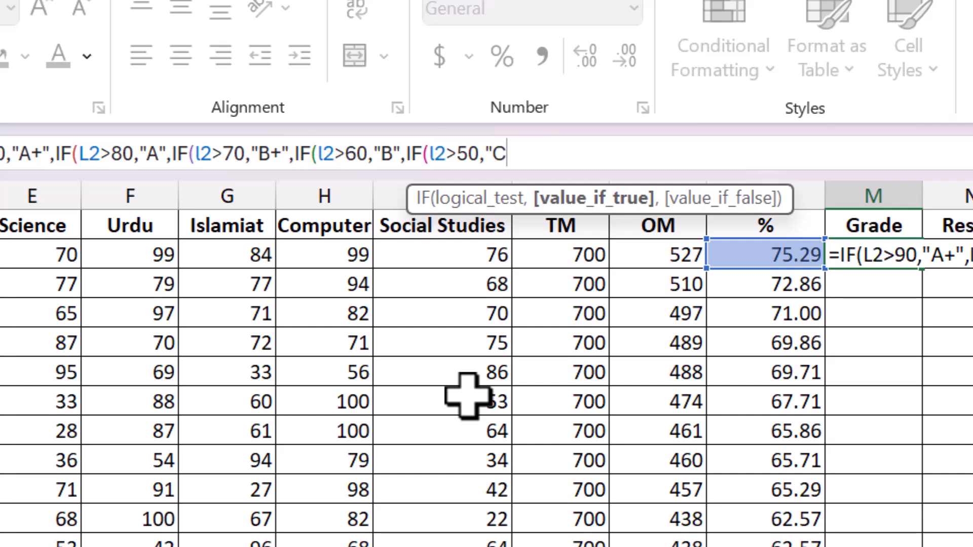
{"action": "type", "text": "+\","}
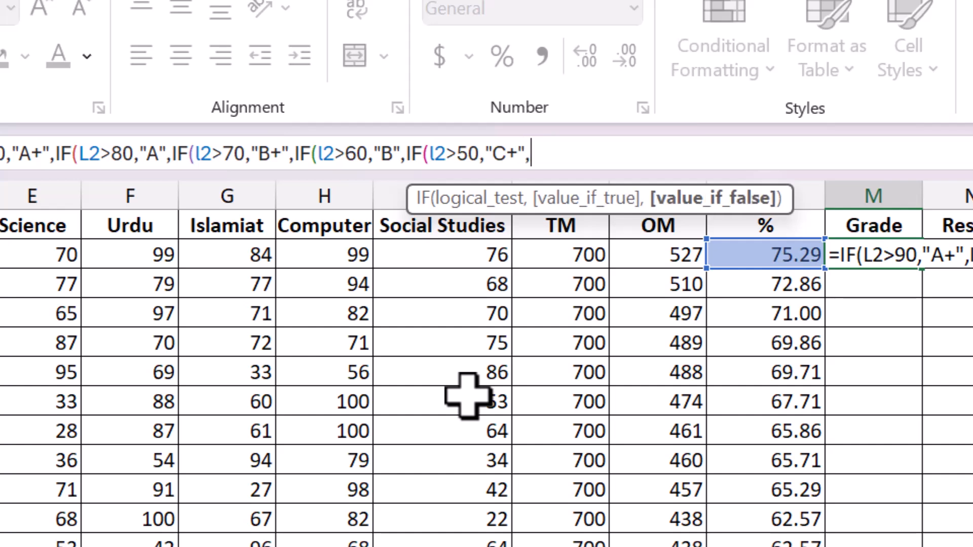
{"action": "type", "text": "if"}
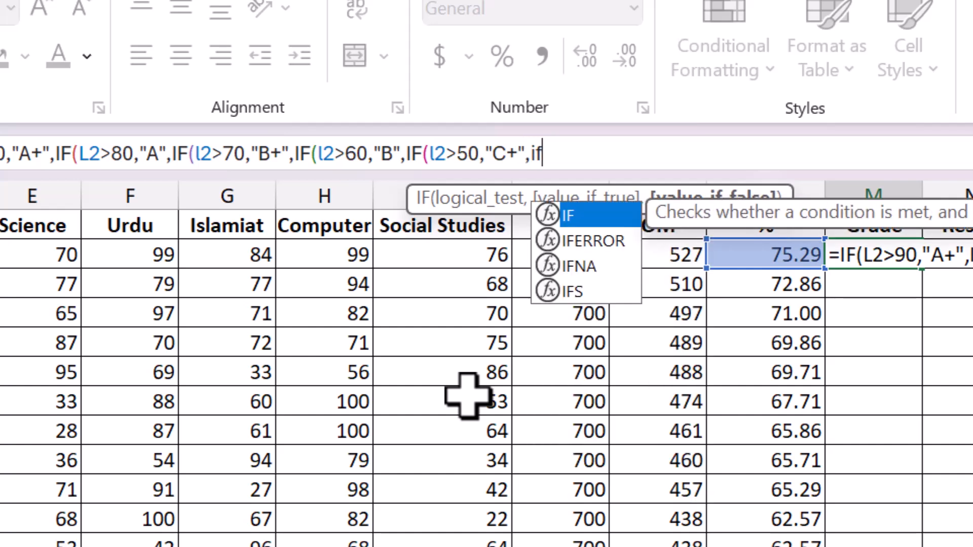
- Nest a sixth IF in the grade formula returning "C" when L2 is above 40
{"action": "double_click", "coordinate": [570, 215]}
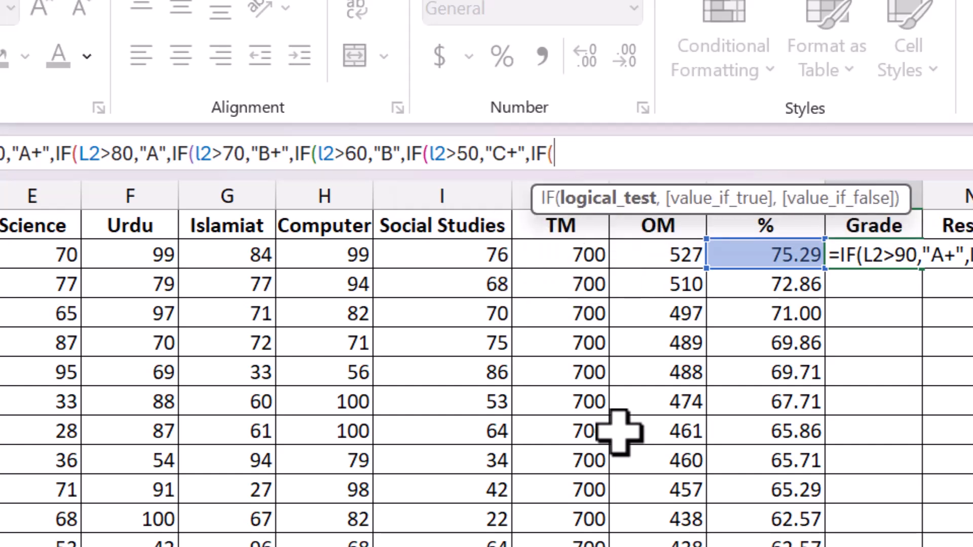
{"action": "type", "text": "l"}
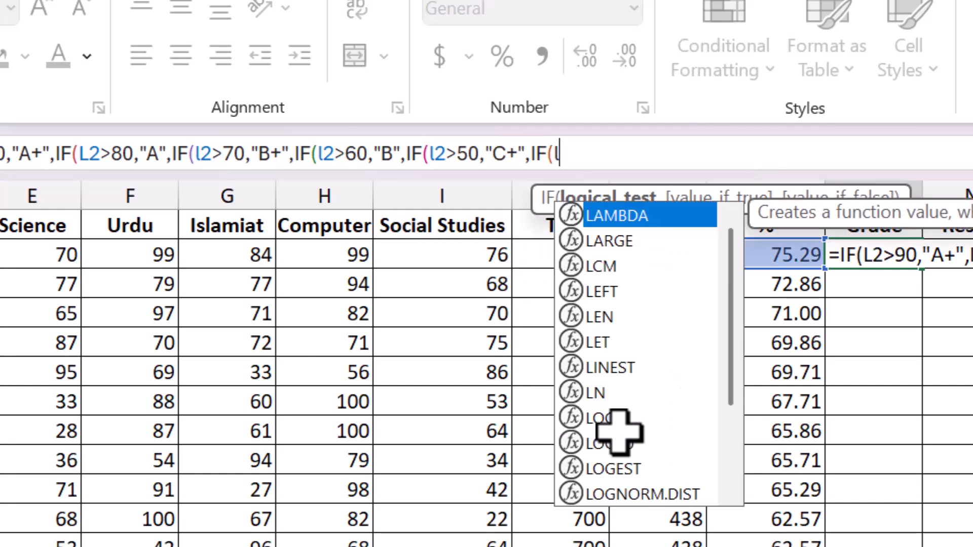
{"action": "type", "text": "2>"}
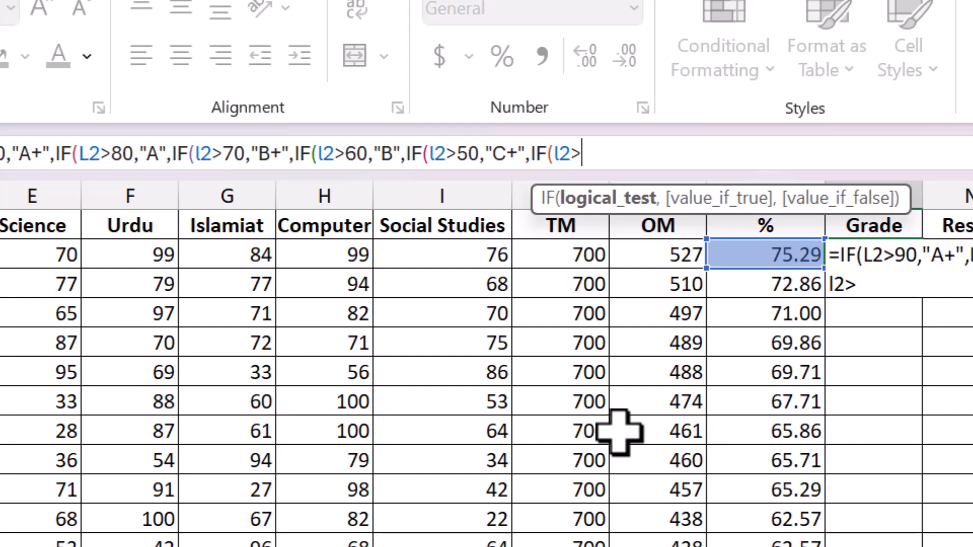
{"action": "type", "text": "40"}
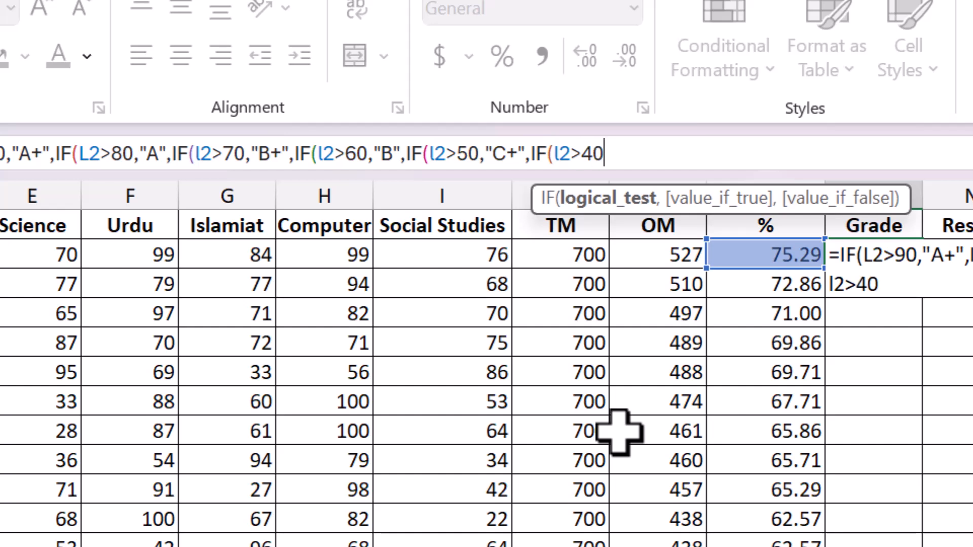
{"action": "type", "text": ","}
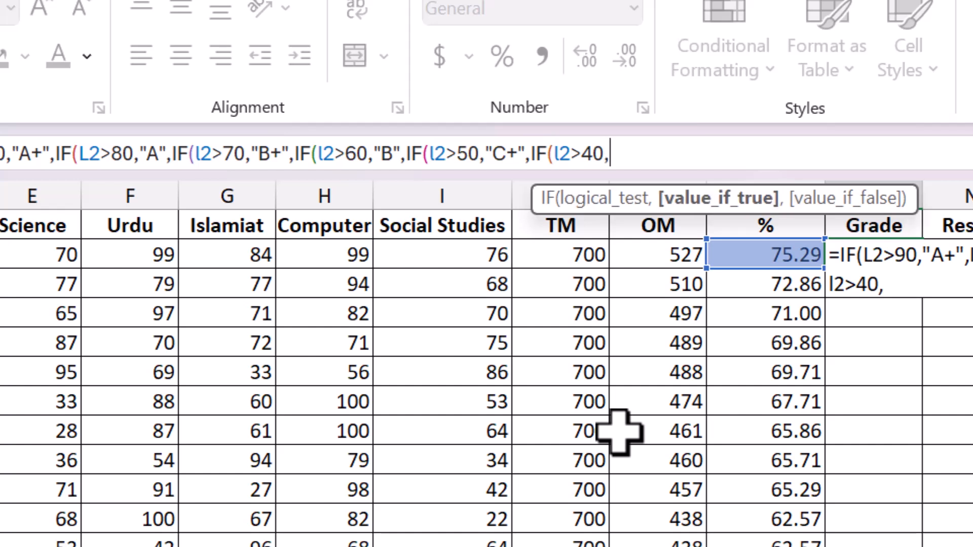
{"action": "type", "text": "\"C\""}
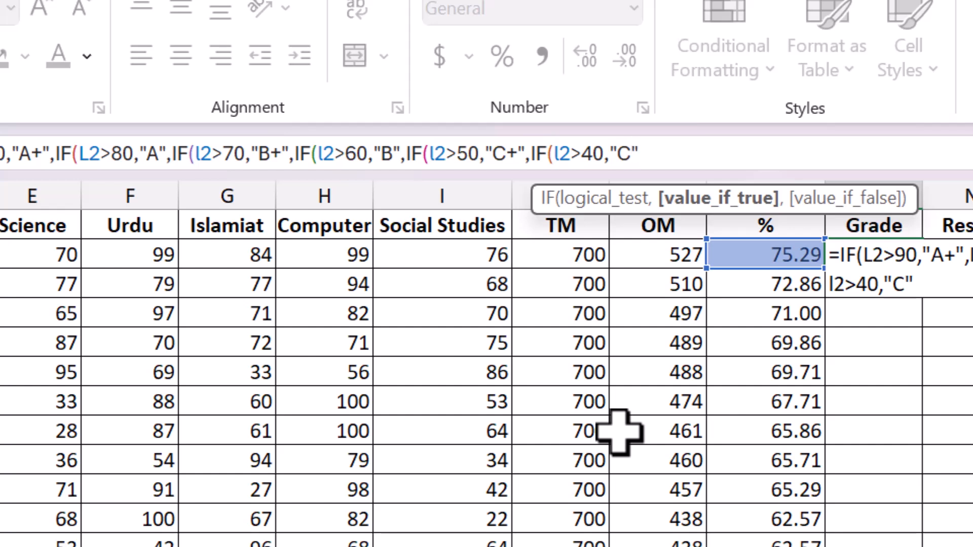
{"action": "type", "text": ","}
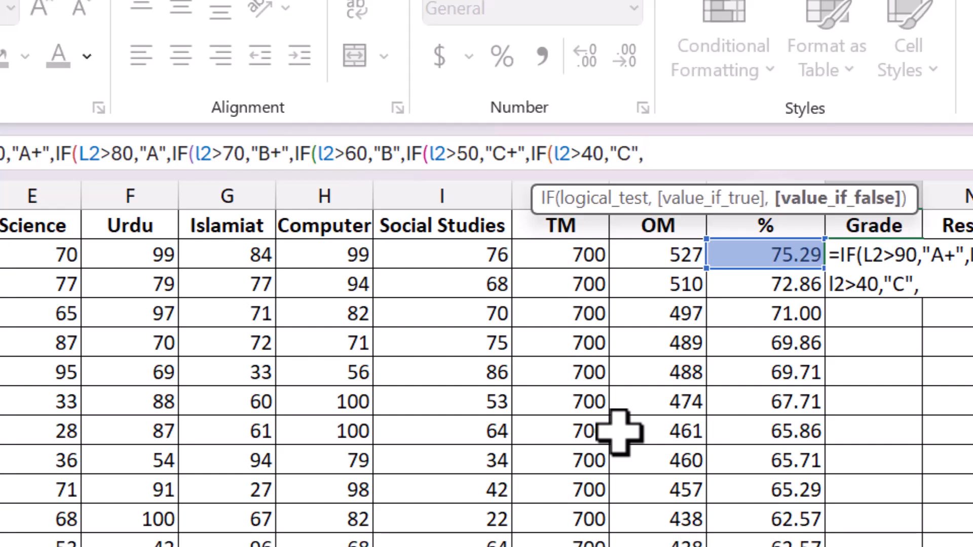
{"action": "type", "text": "\"fail"}
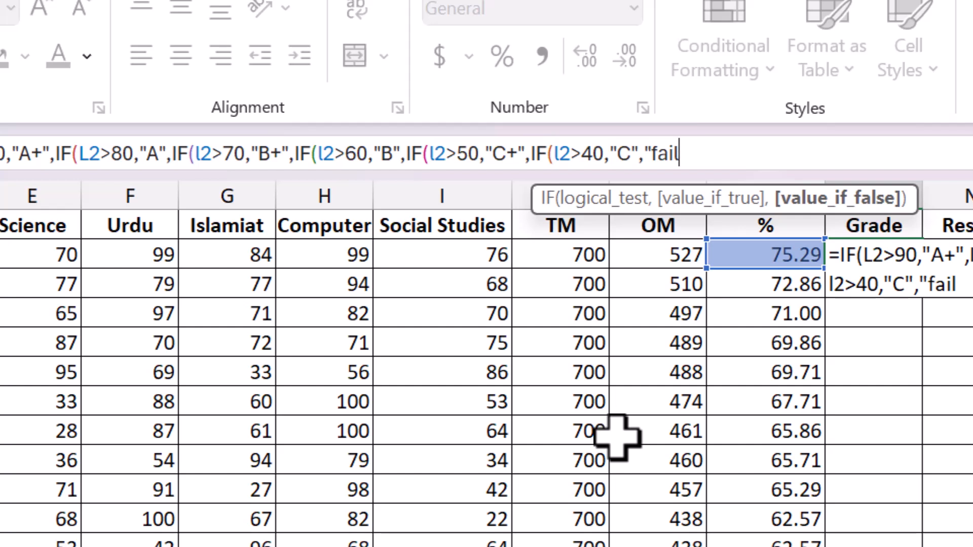
- Finish the grade formula with "fail" as the final value, close all parentheses, and enter it
{"action": "type", "text": "\""}
{"action": "type", "text": "))"}
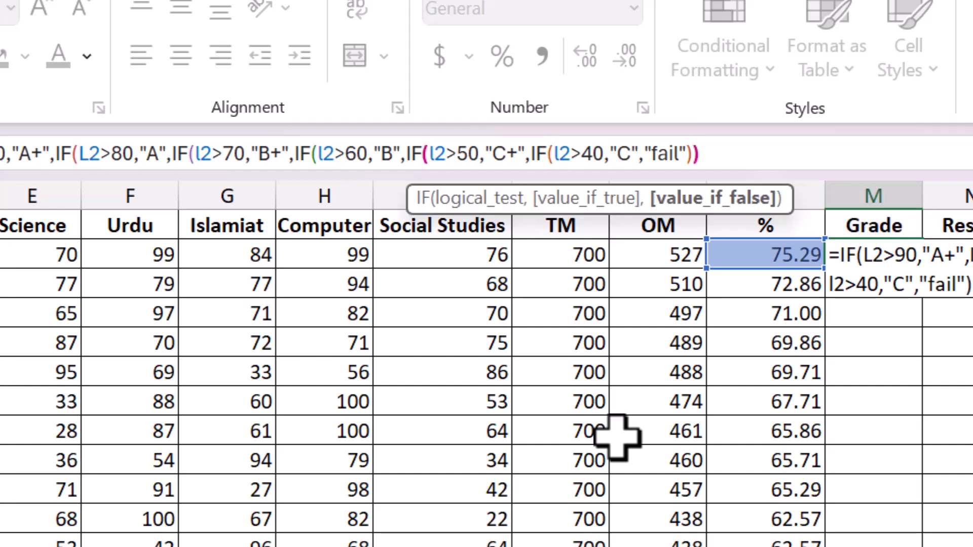
{"action": "type", "text": "))))"}
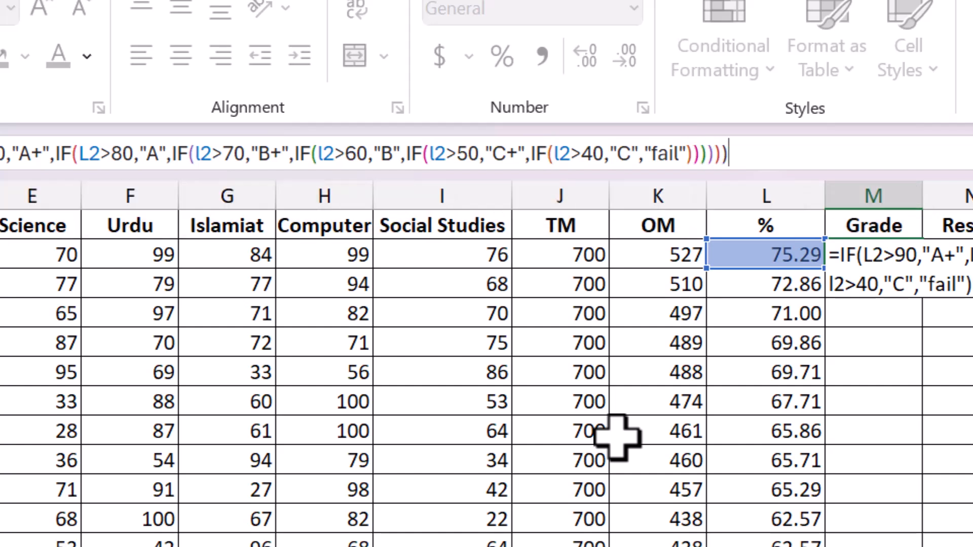
{"action": "key", "text": "Return"}
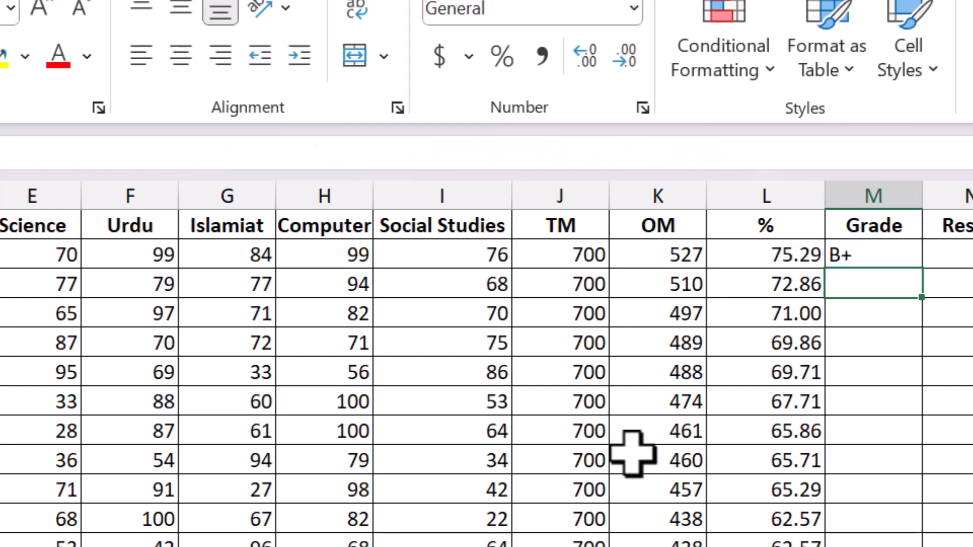
- Fill the grade formula from M2 down the Grade column for all students
{"action": "left_click", "coordinate": [864, 250]}
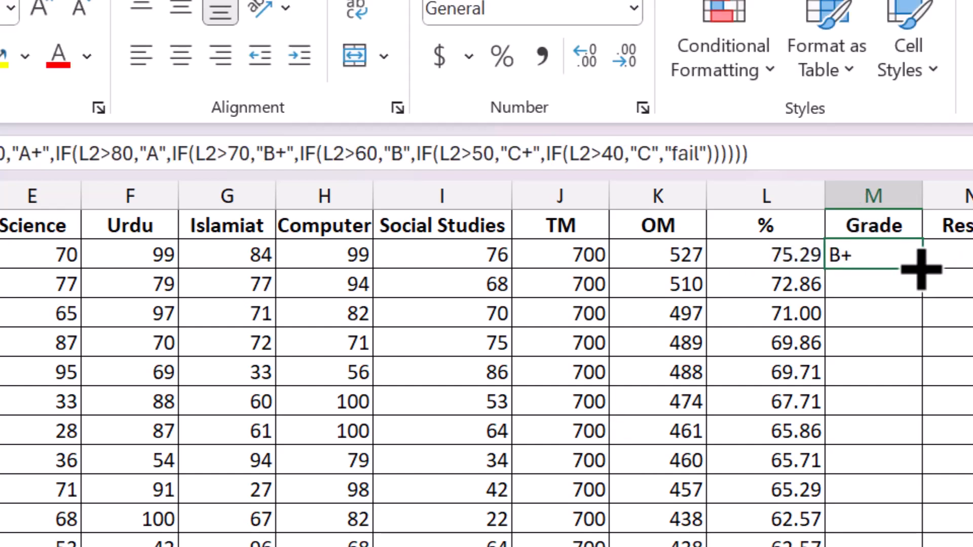
{"action": "left_click_drag", "start_coordinate": [927, 271], "coordinate": [917, 546]}
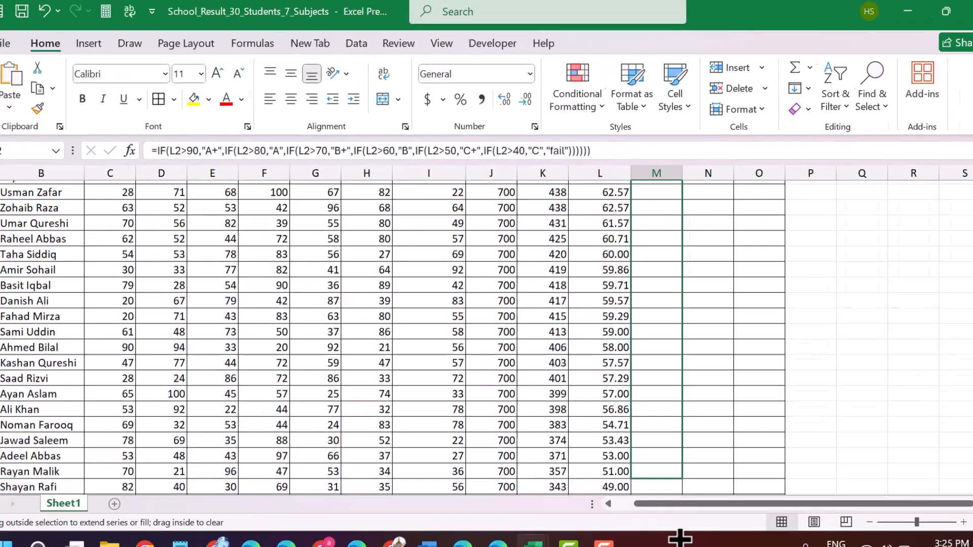
{"action": "left_click_drag", "start_coordinate": [679, 538], "coordinate": [655, 462]}
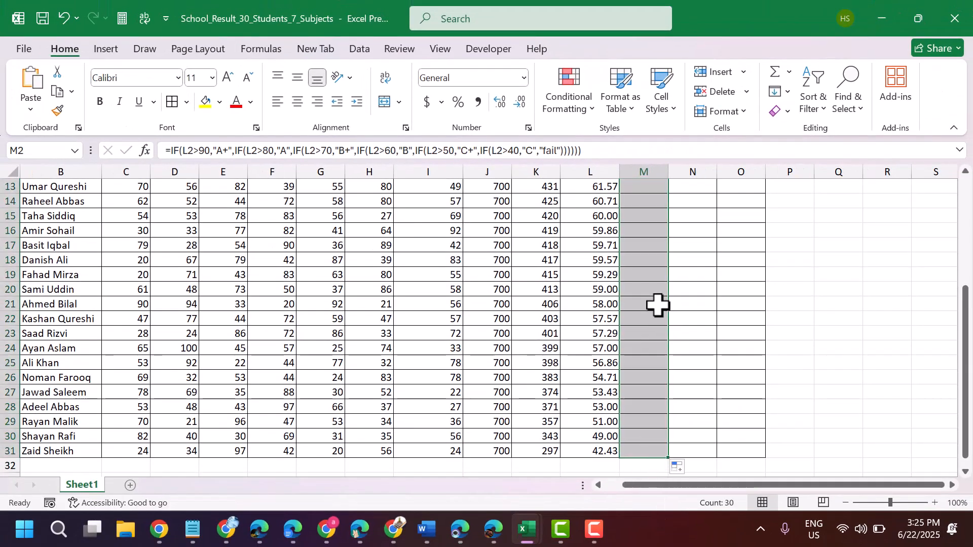
- Start an IF formula in N2 testing whether L2 is greater than 33
{"action": "scroll", "coordinate": [659, 304], "scroll_direction": "up", "scroll_amount": 4}
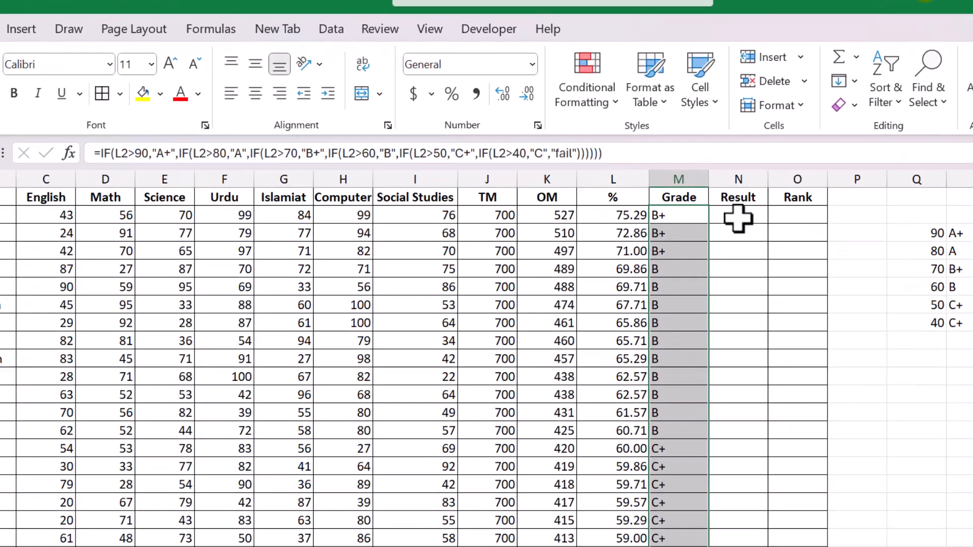
{"action": "left_click", "coordinate": [691, 202]}
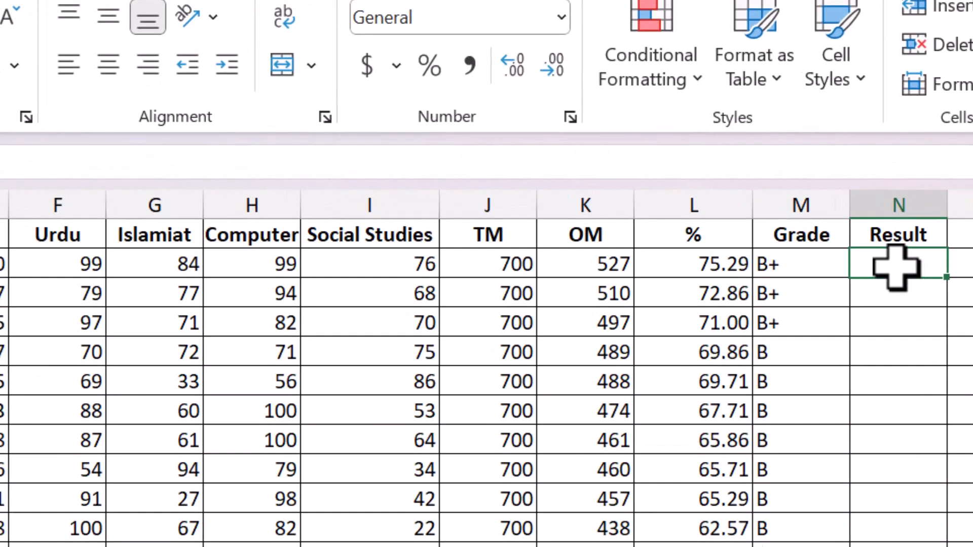
{"action": "type", "text": "if"}
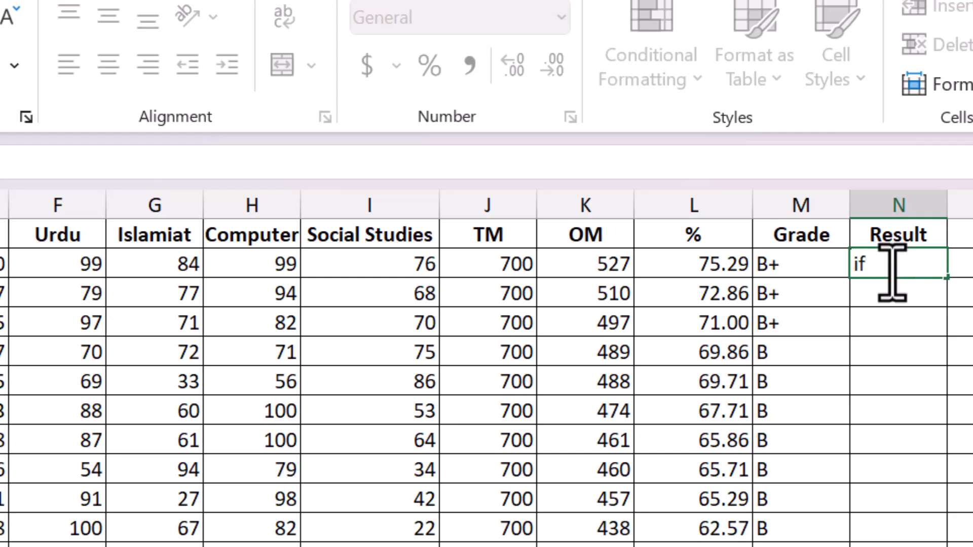
{"action": "key", "text": "BackSpace"}
{"action": "type", "text": "=if"}
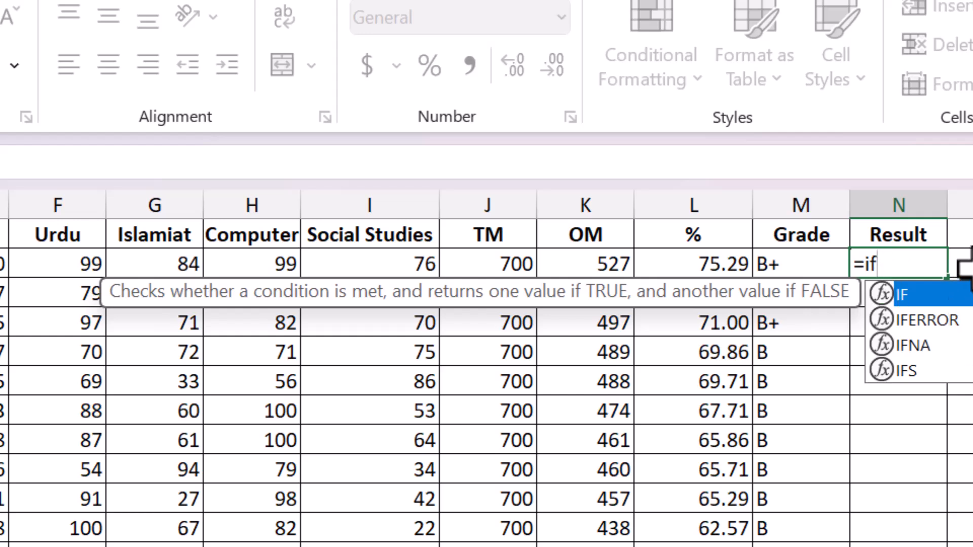
{"action": "double_click", "coordinate": [927, 296]}
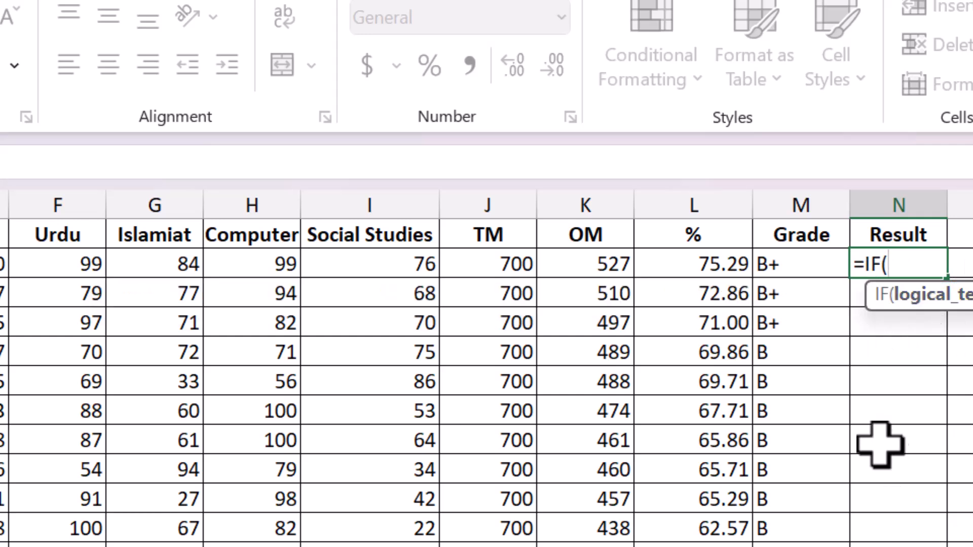
{"action": "left_click", "coordinate": [709, 267]}
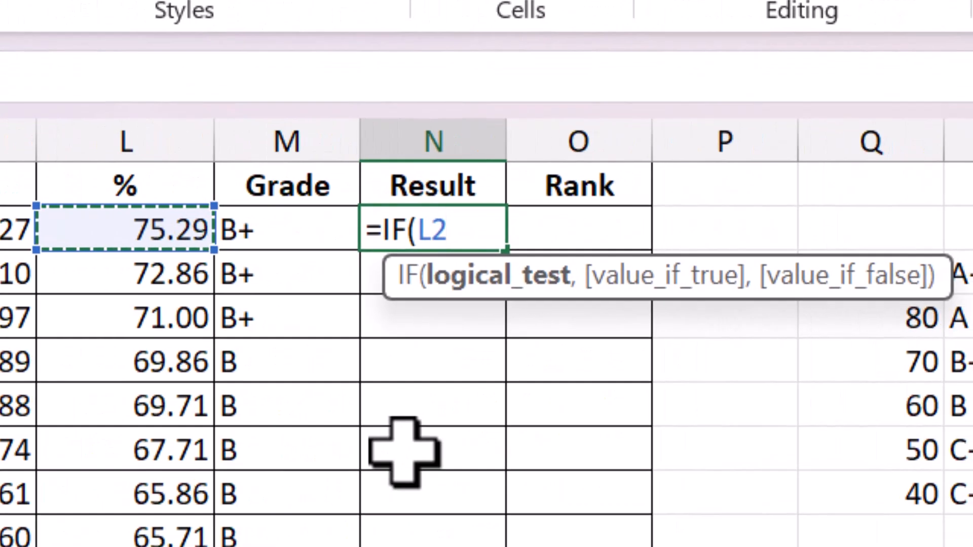
{"action": "type", "text": ">"}
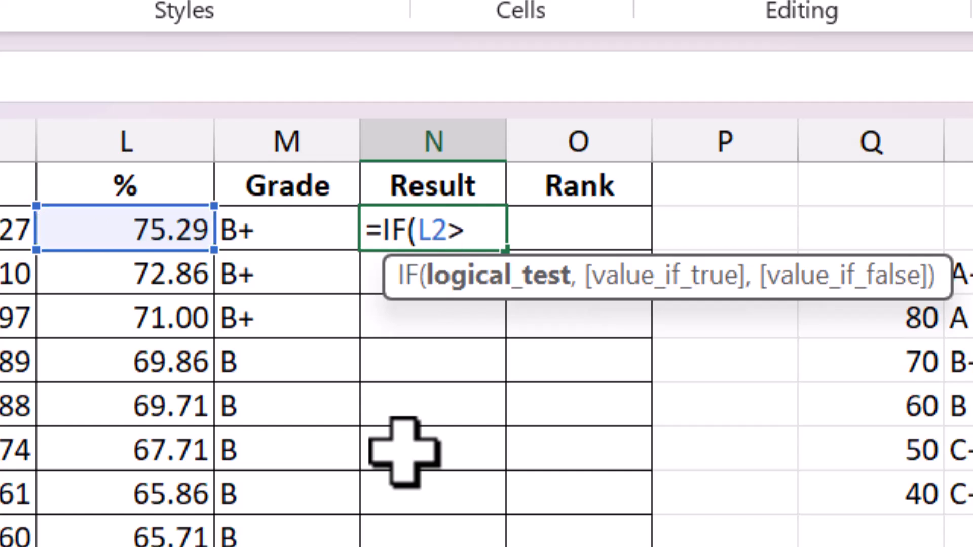
{"action": "type", "text": "33"}
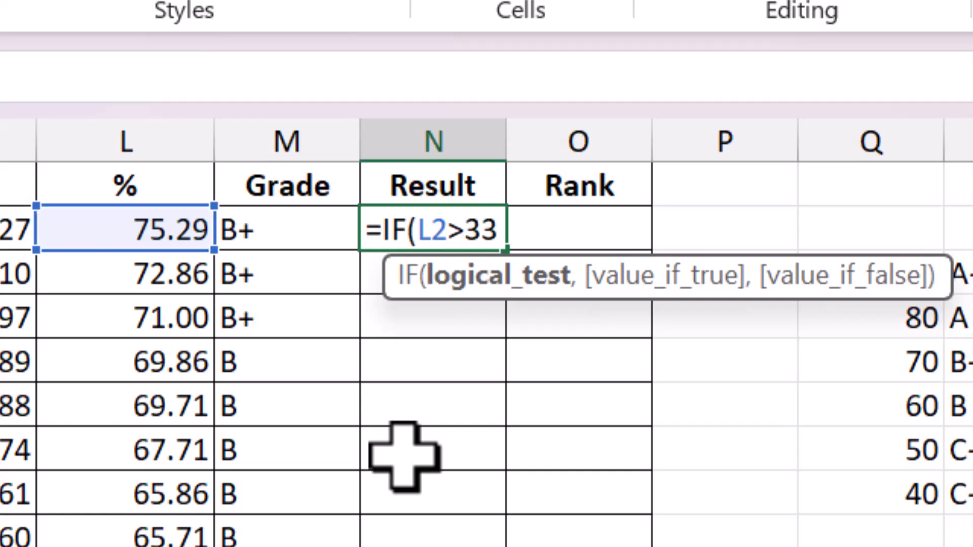
{"action": "type", "text": ",\""}
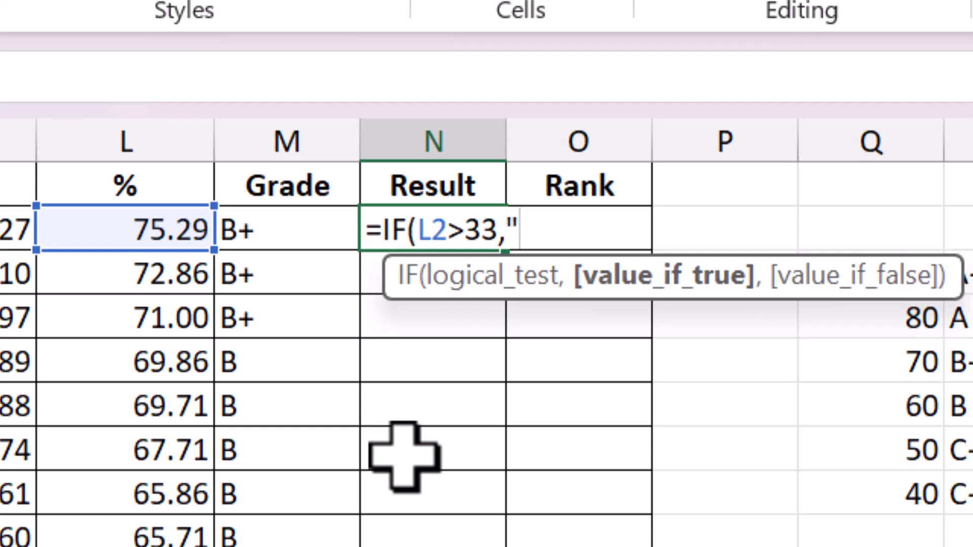
{"action": "type", "text": "Pass"}
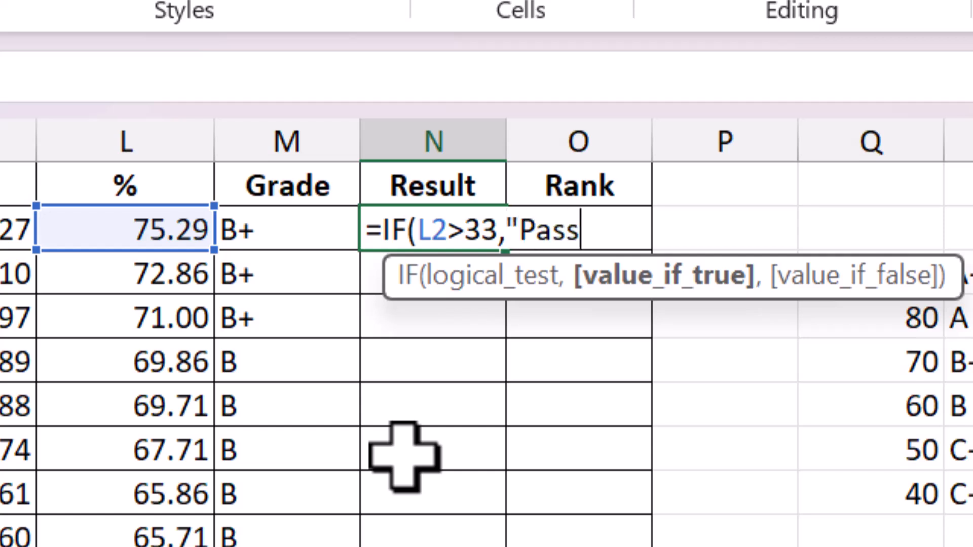
{"action": "type", "text": "\""}
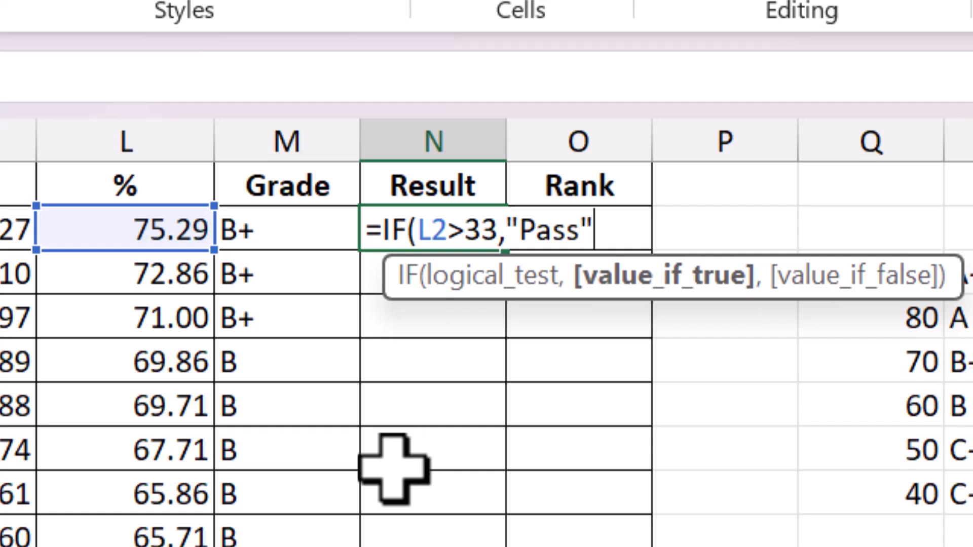
{"action": "type", "text": ","}
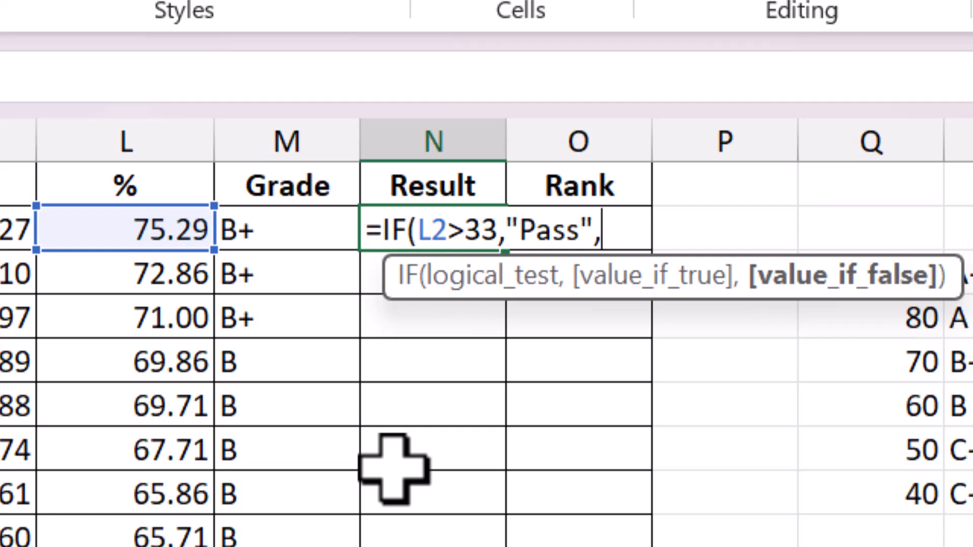
{"action": "type", "text": "\"Fail"}
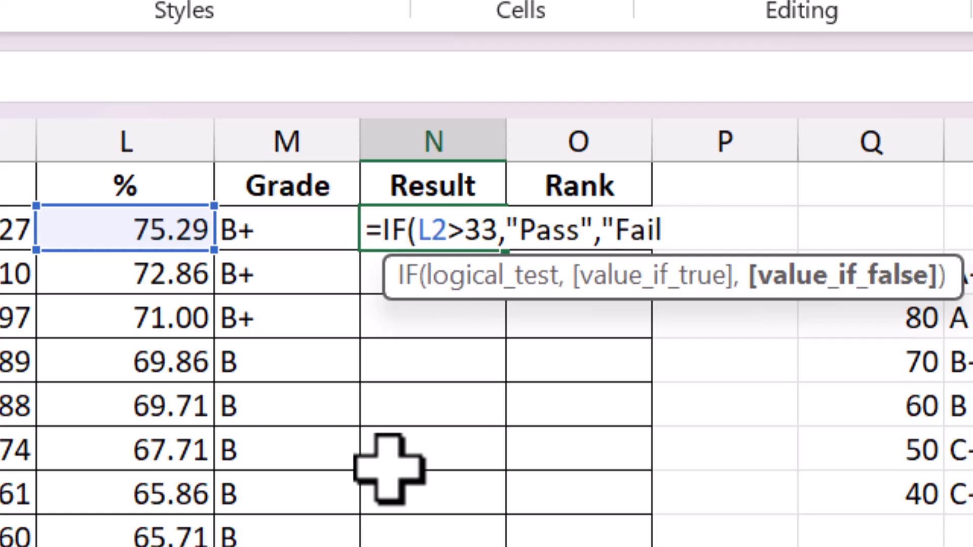
{"action": "type", "text": "\""}
- Finish the result formula with "Pass" if true and "Fail" otherwise, enter it, and fill it down the Result column
{"action": "key", "text": "Return"}
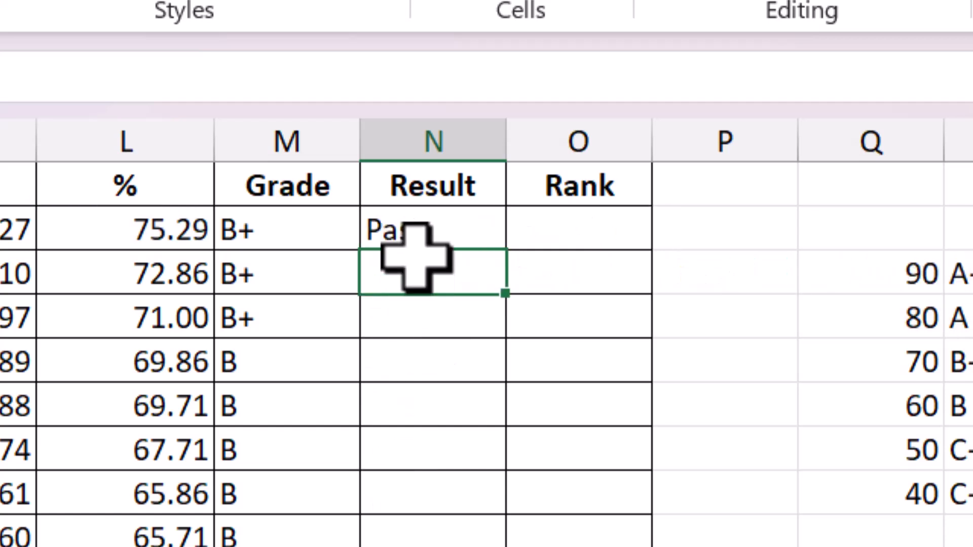
{"action": "left_click", "coordinate": [412, 239]}
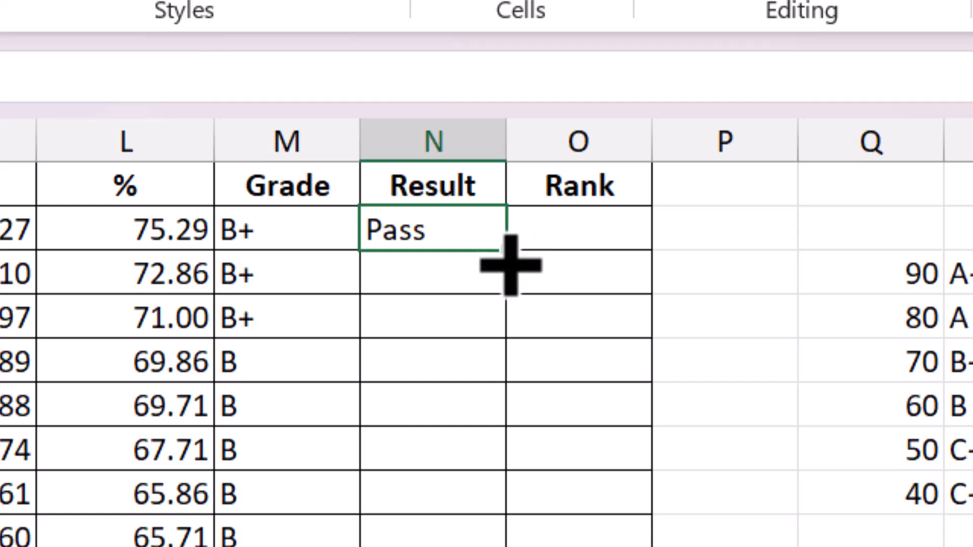
{"action": "double_click", "coordinate": [516, 258]}
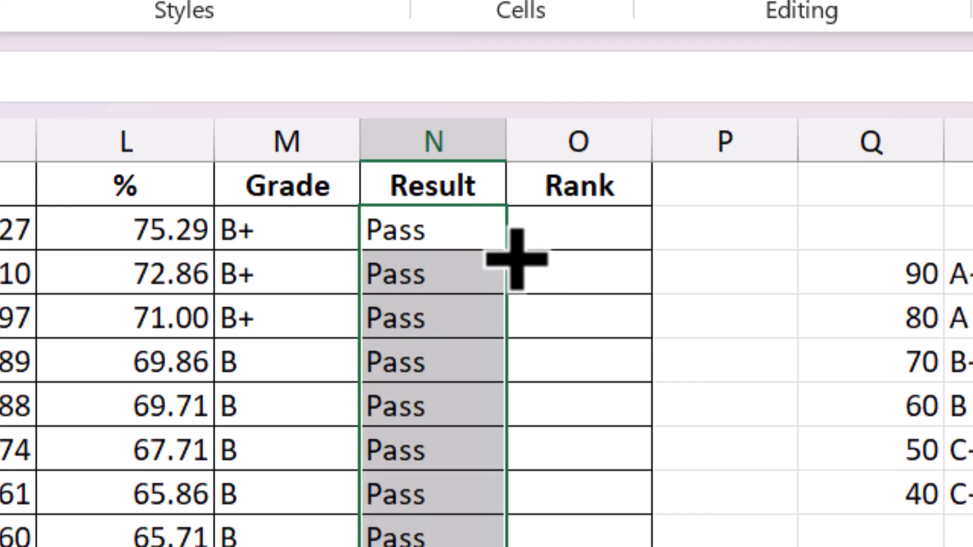
- Enter a formula in O2 with L2 and the absolute range $L$2:$L$31 as its arguments
{"action": "left_click", "coordinate": [571, 234]}
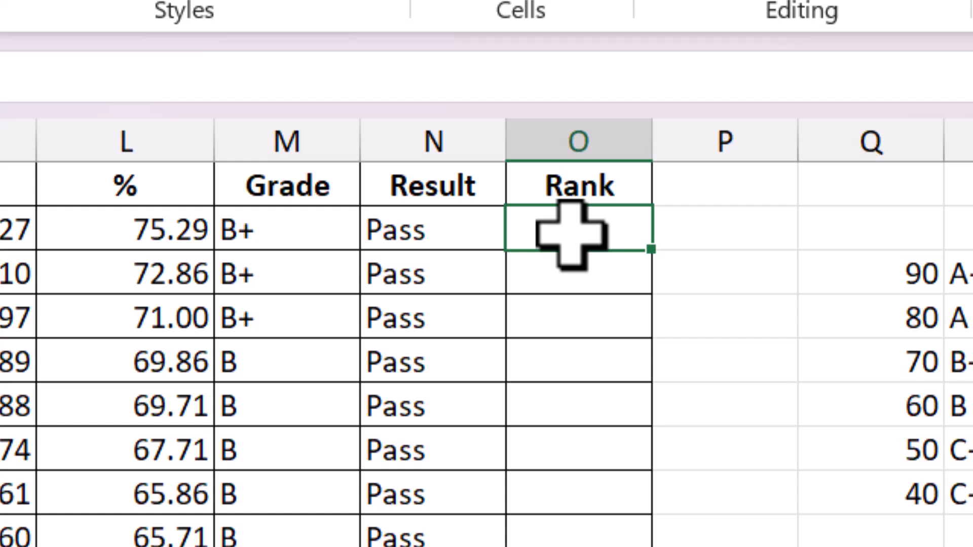
{"action": "type", "text": "="}
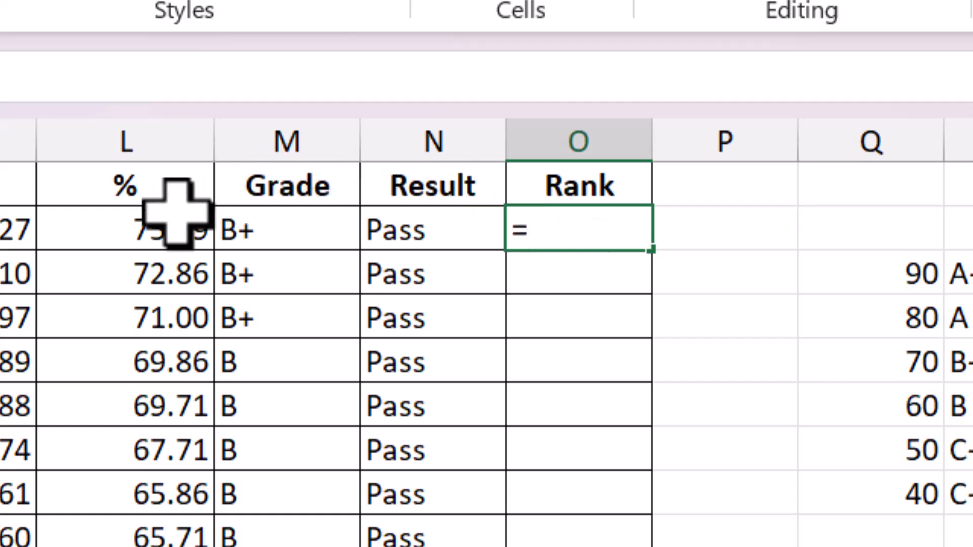
{"action": "left_click", "coordinate": [125, 234]}
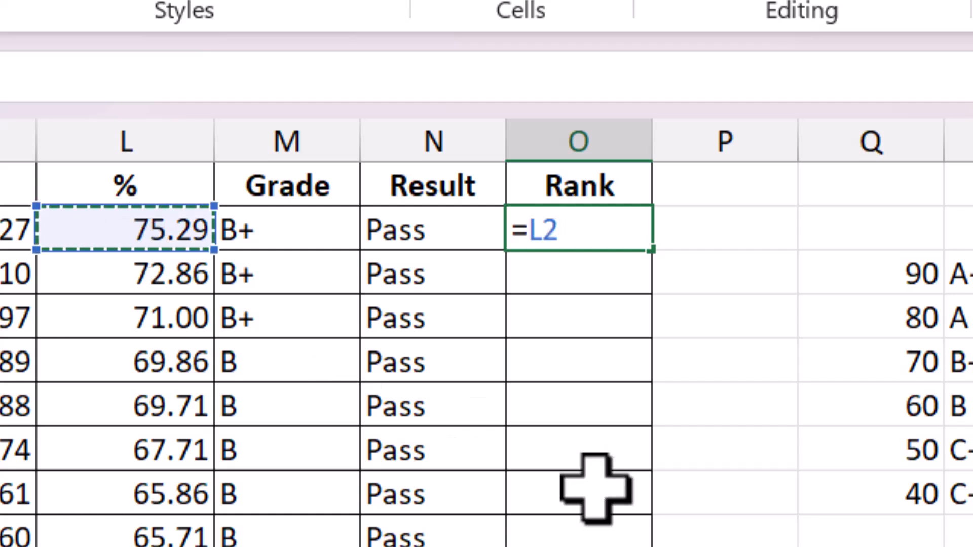
{"action": "type", "text": ","}
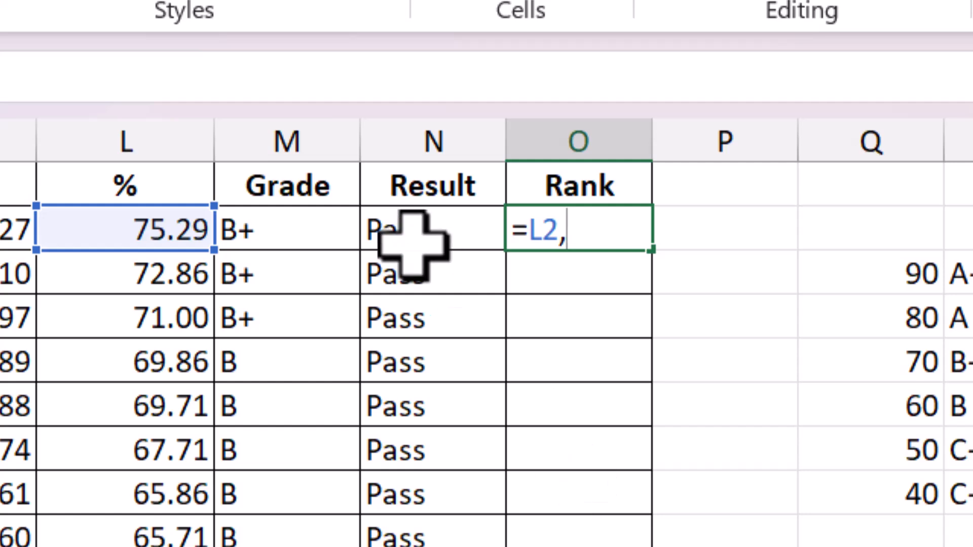
{"action": "left_click_drag", "start_coordinate": [180, 230], "coordinate": [195, 546]}
{"action": "scroll", "coordinate": [486, 354], "scroll_direction": "up", "scroll_amount": 5}
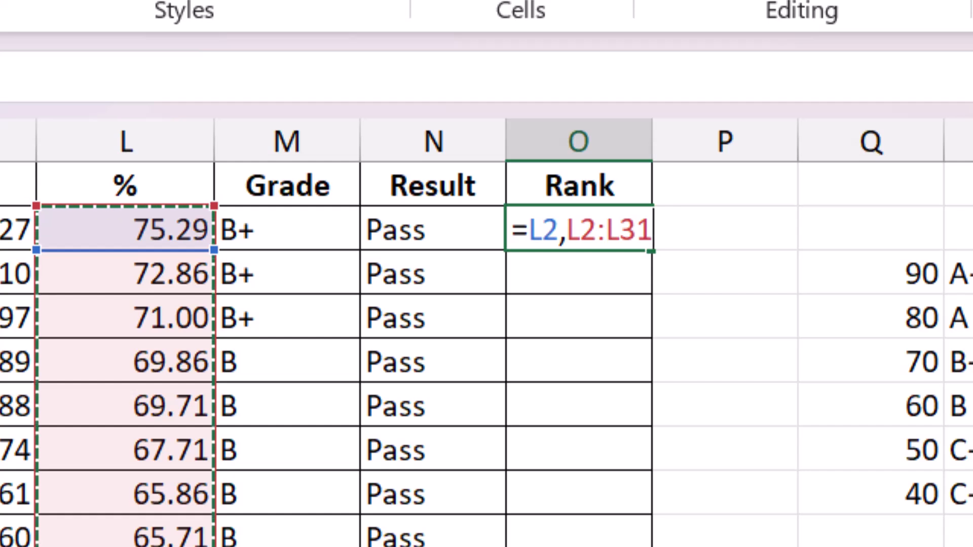
{"action": "key", "text": "F4"}
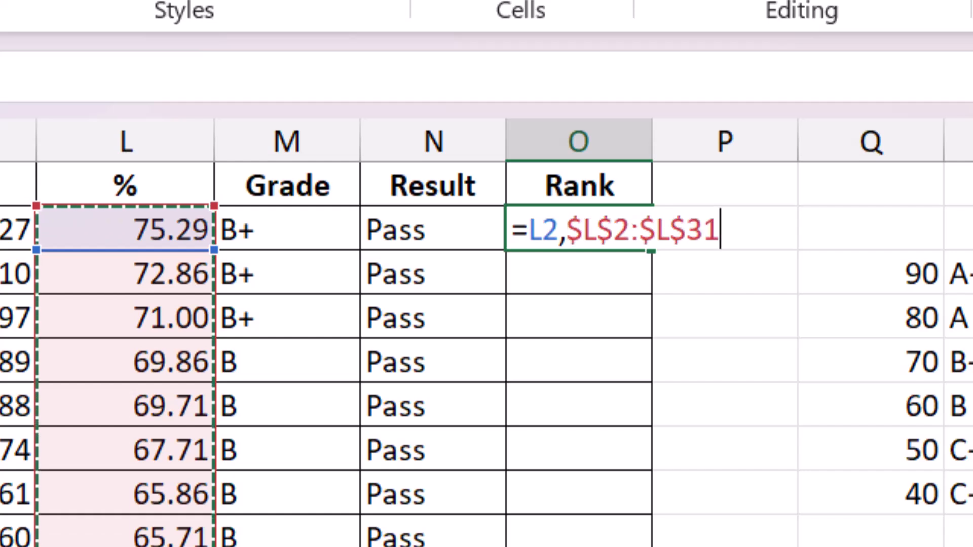
{"action": "key", "text": "Return"}
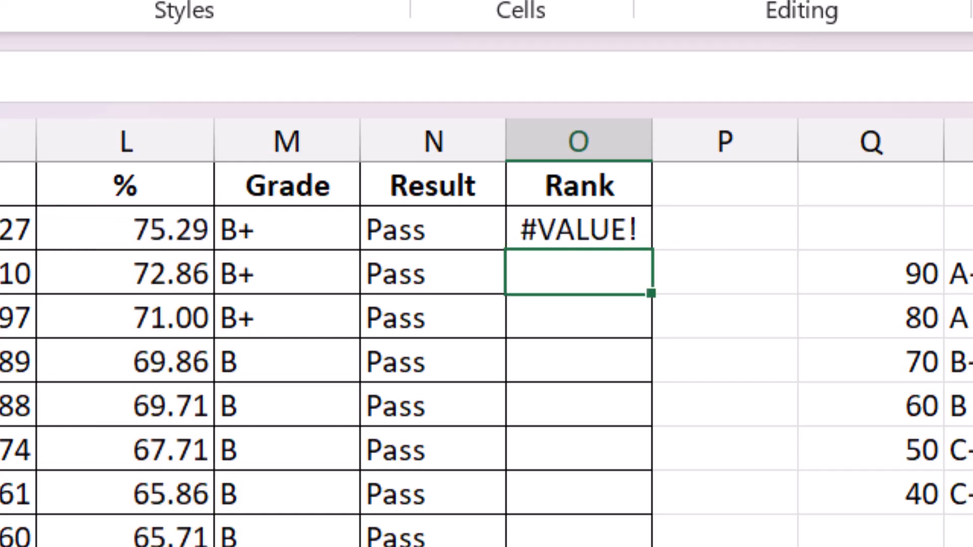
- Edit the O2 formula to wrap its arguments in the RANK function, giving =RANK(L2,$L$2:$L$31)
{"action": "double_click", "coordinate": [542, 229]}
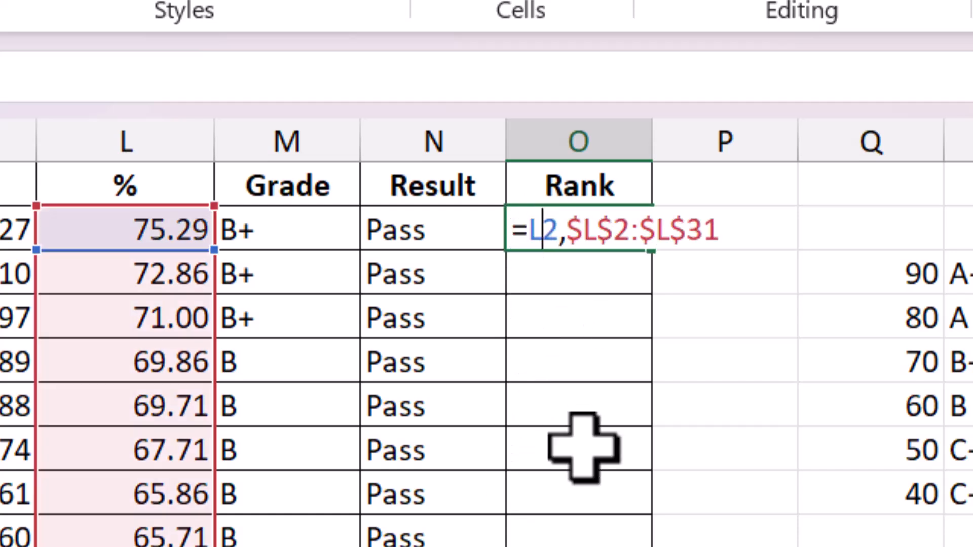
{"action": "left_click_drag", "start_coordinate": [749, 235], "coordinate": [531, 239]}
{"action": "left_click", "coordinate": [530, 239]}
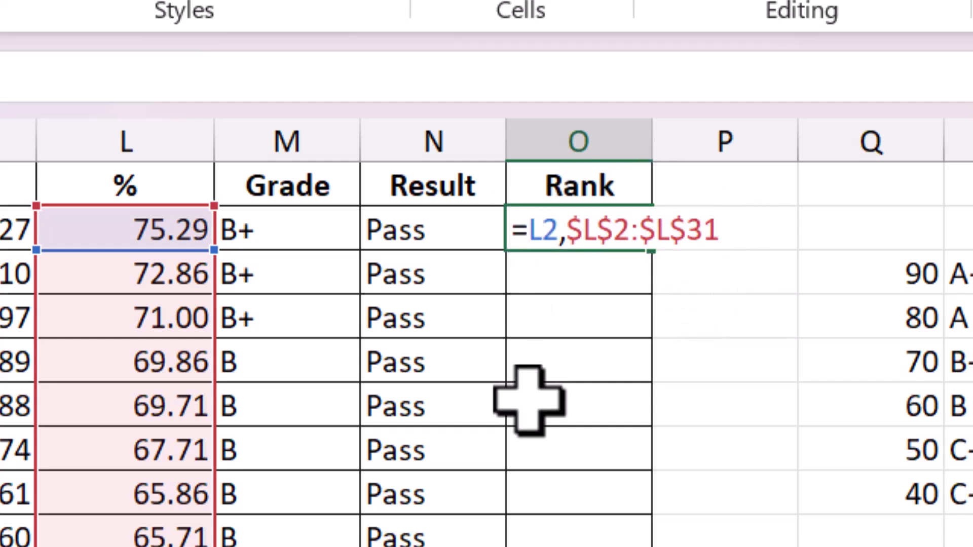
{"action": "type", "text": "Ra"}
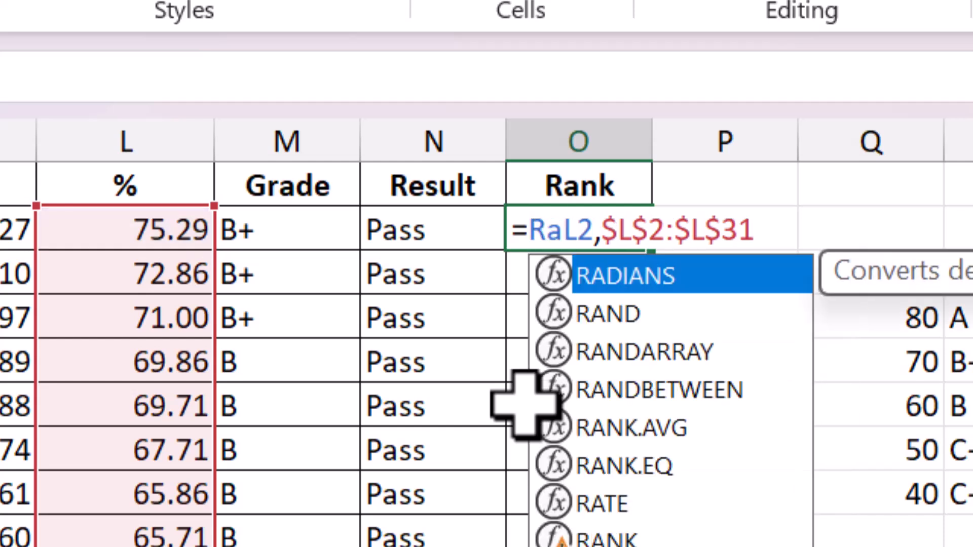
{"action": "double_click", "coordinate": [623, 536]}
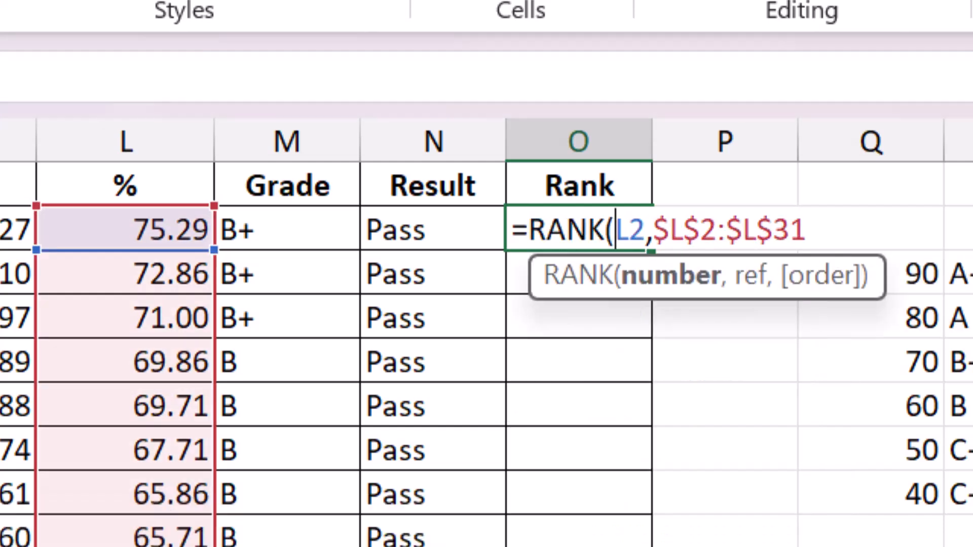
{"action": "key", "text": "Return"}
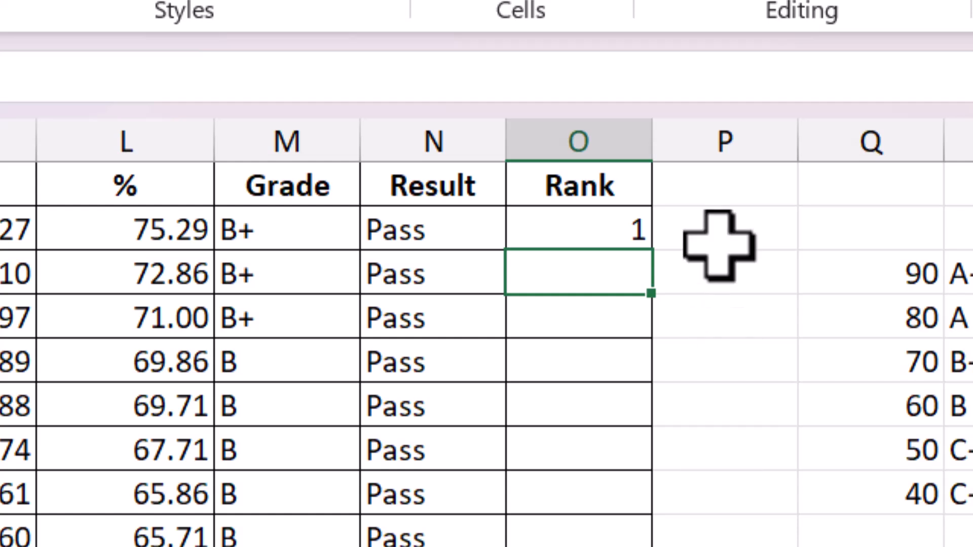
- Fill the rank formula from O2 down the Rank column for all students
{"action": "left_click", "coordinate": [645, 221]}
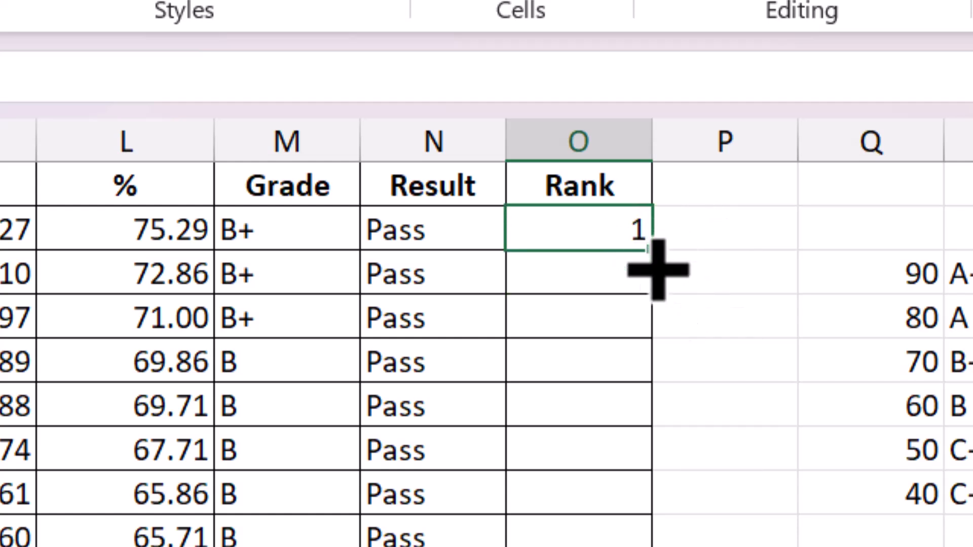
{"action": "left_click_drag", "start_coordinate": [664, 253], "coordinate": [659, 546]}
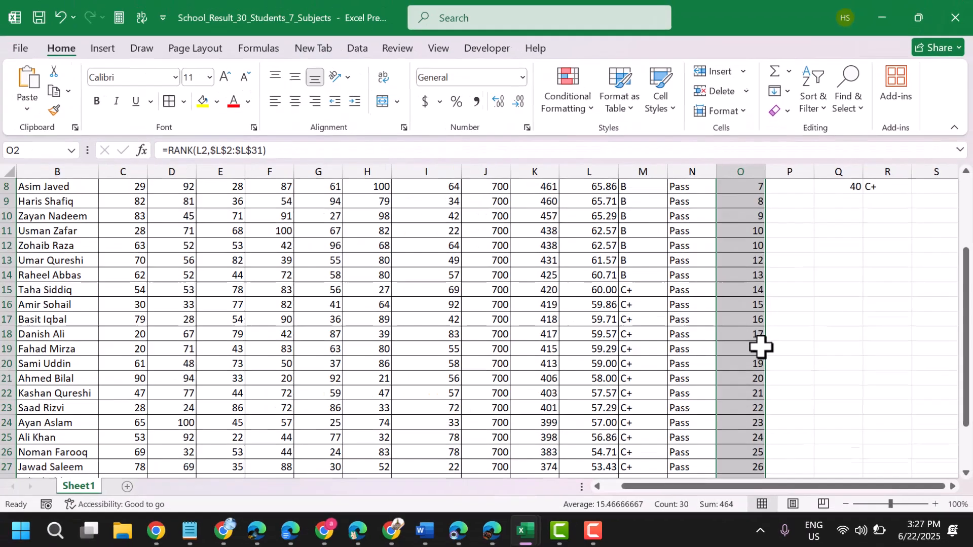
{"action": "scroll", "coordinate": [638, 546], "scroll_direction": "up", "scroll_amount": 1}
{"action": "scroll", "coordinate": [760, 346], "scroll_direction": "up", "scroll_amount": 1}
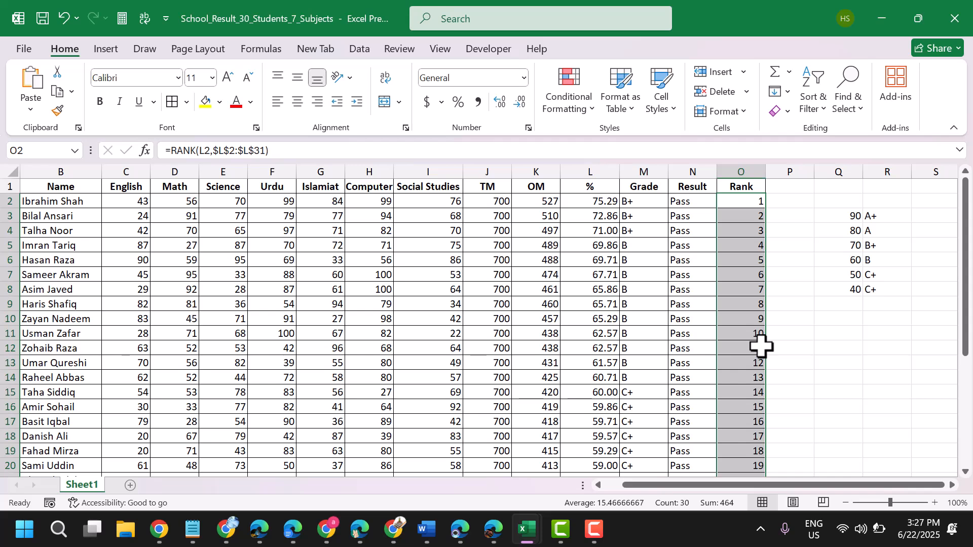